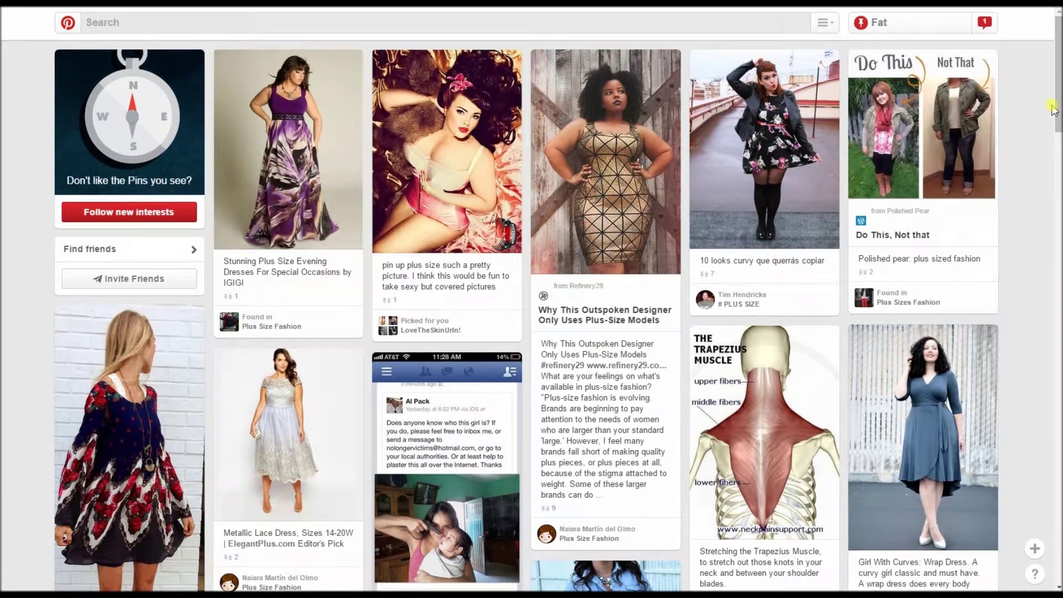
Browse the follow-more-interests picker, then dismiss it and return to the feed
{"action": "left_click_drag", "start_coordinate": [1055, 110], "coordinate": [1058, 174]}
{"action": "left_click", "coordinate": [91, 216]}
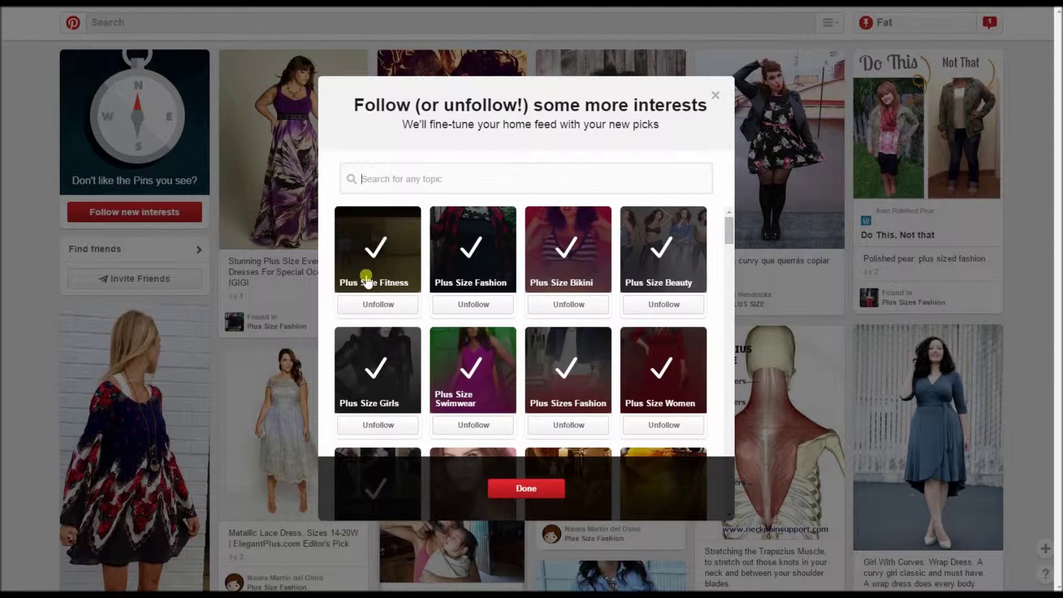
{"action": "scroll", "coordinate": [491, 294], "scroll_direction": "down", "scroll_amount": 3}
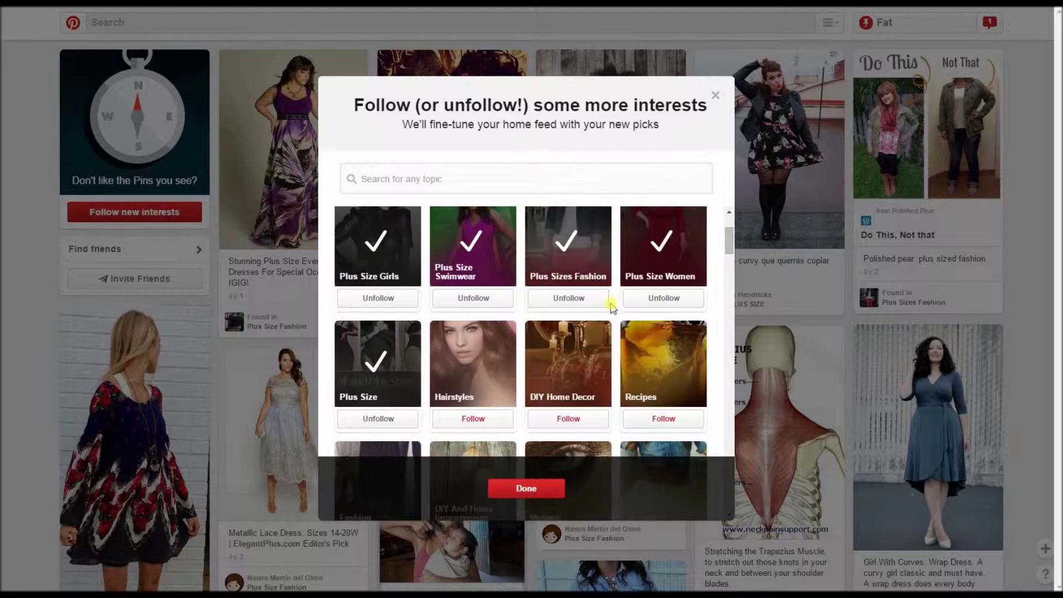
{"action": "scroll", "coordinate": [598, 332], "scroll_direction": "down", "scroll_amount": 1}
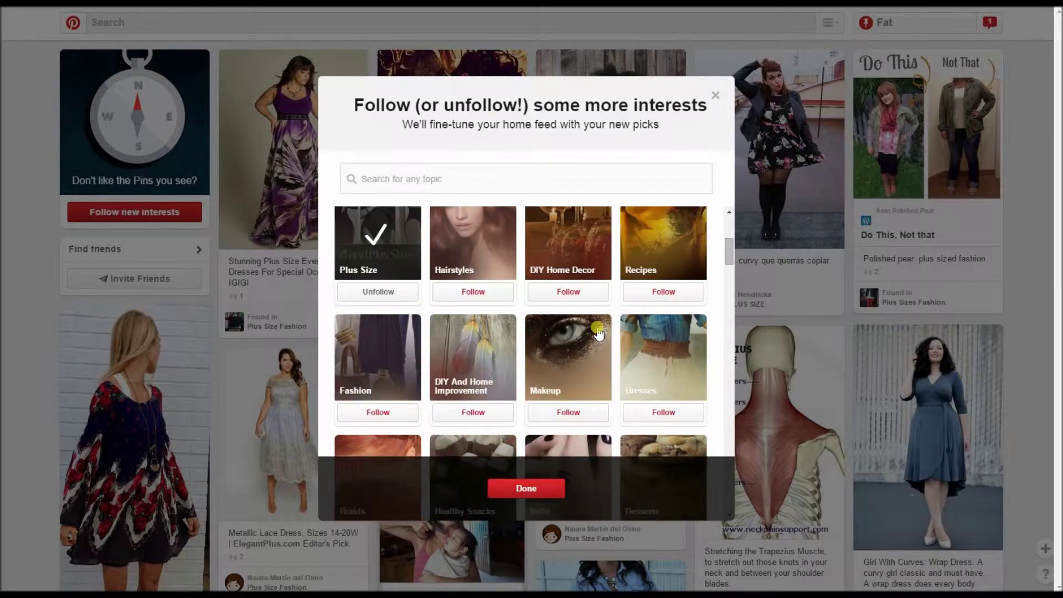
{"action": "scroll", "coordinate": [598, 333], "scroll_direction": "down", "scroll_amount": 1}
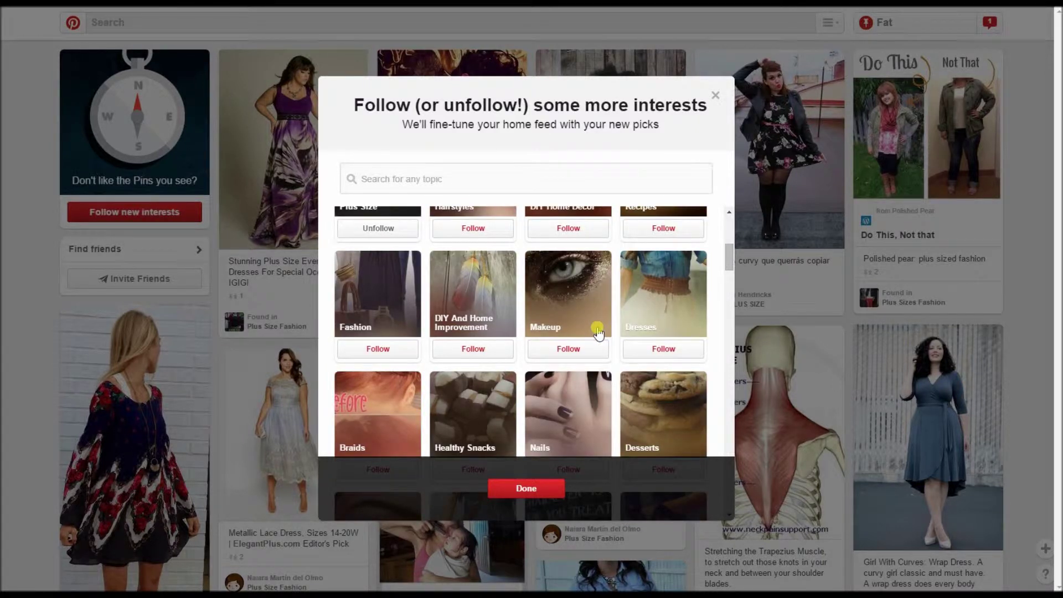
{"action": "scroll", "coordinate": [598, 332], "scroll_direction": "down", "scroll_amount": 1}
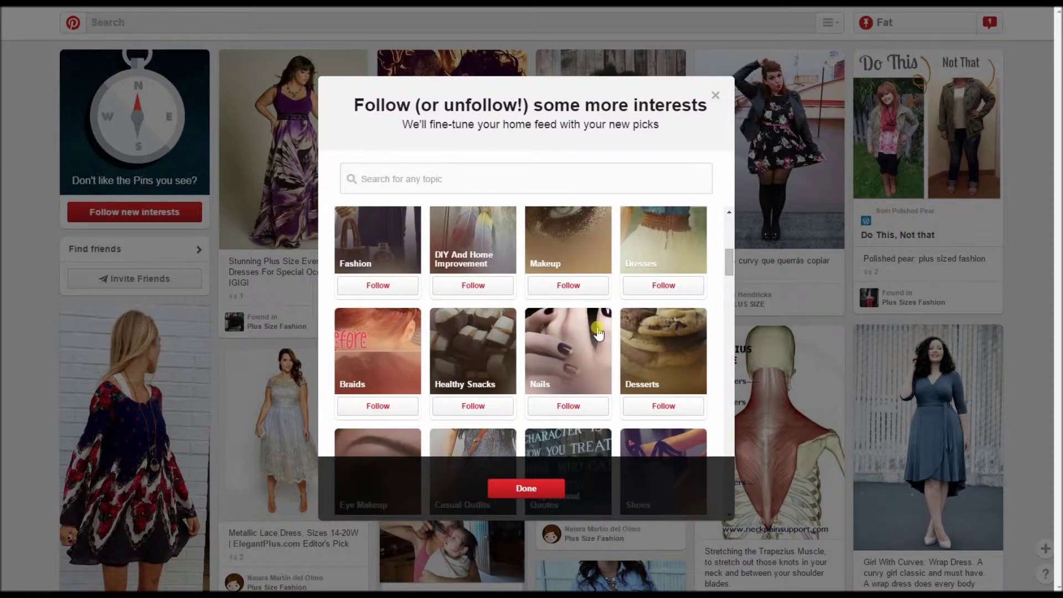
{"action": "scroll", "coordinate": [598, 332], "scroll_direction": "down", "scroll_amount": 3}
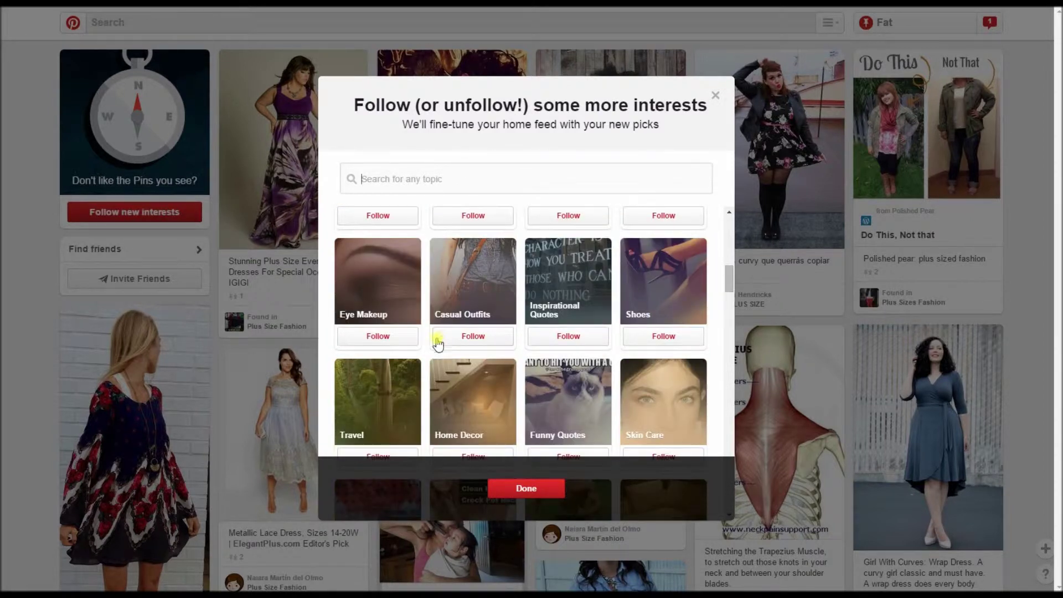
{"action": "scroll", "coordinate": [491, 317], "scroll_direction": "down", "scroll_amount": 1}
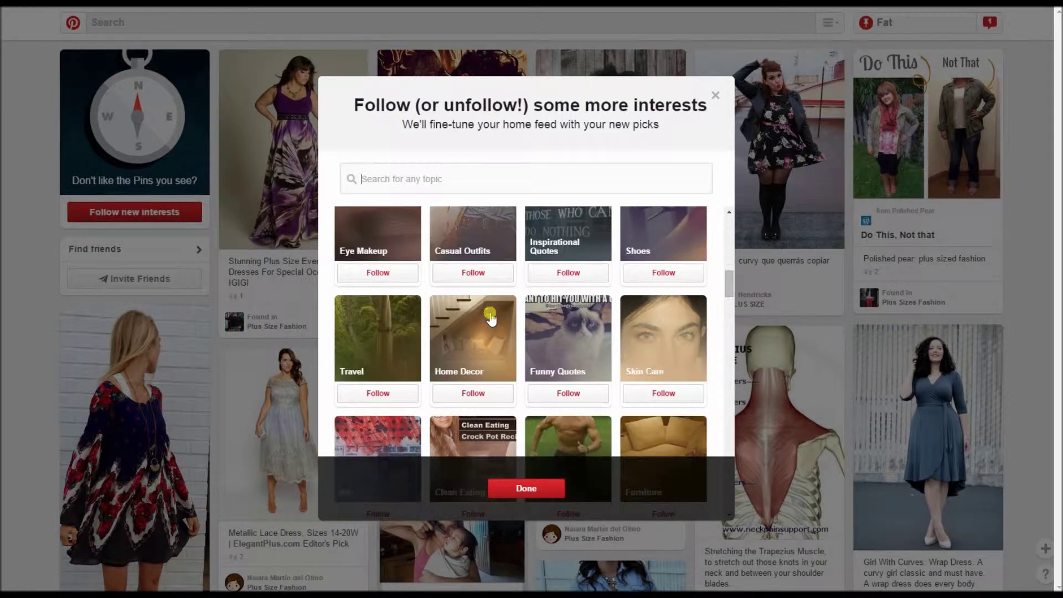
{"action": "scroll", "coordinate": [491, 316], "scroll_direction": "down", "scroll_amount": 2}
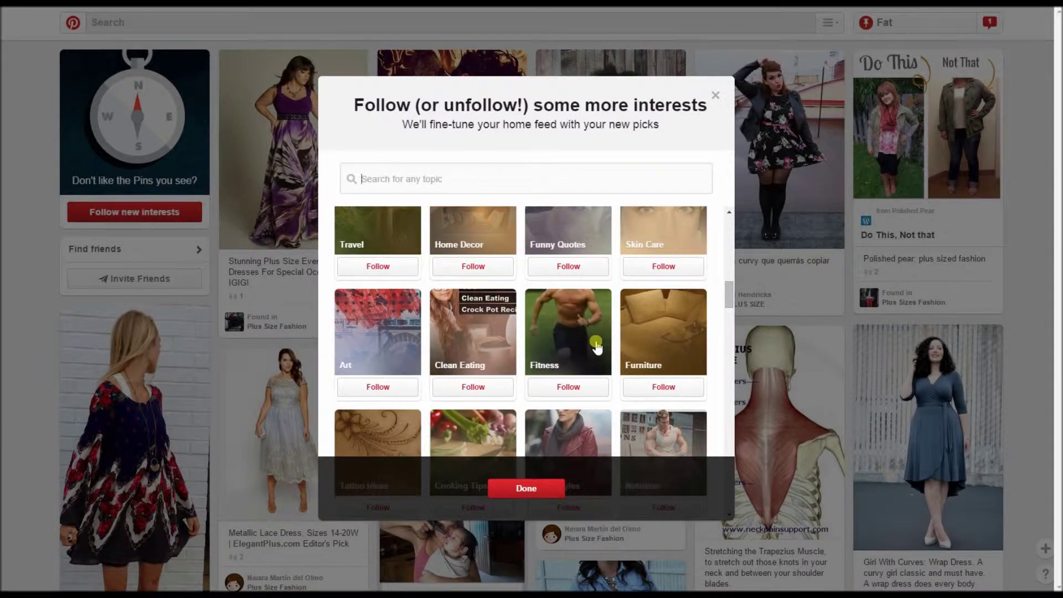
{"action": "scroll", "coordinate": [687, 347], "scroll_direction": "down", "scroll_amount": 5}
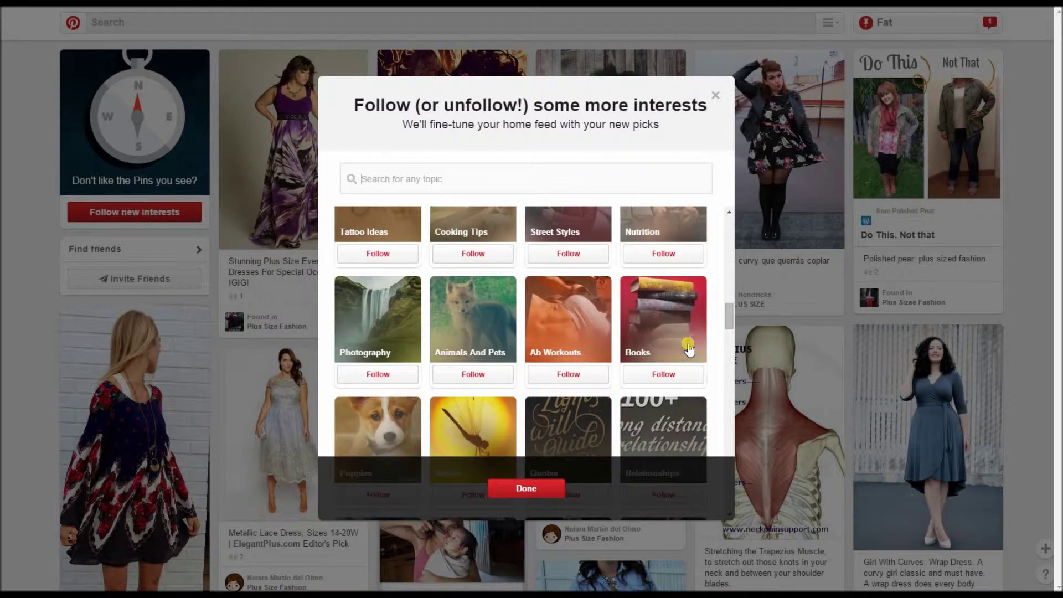
{"action": "scroll", "coordinate": [688, 347], "scroll_direction": "down", "scroll_amount": 3}
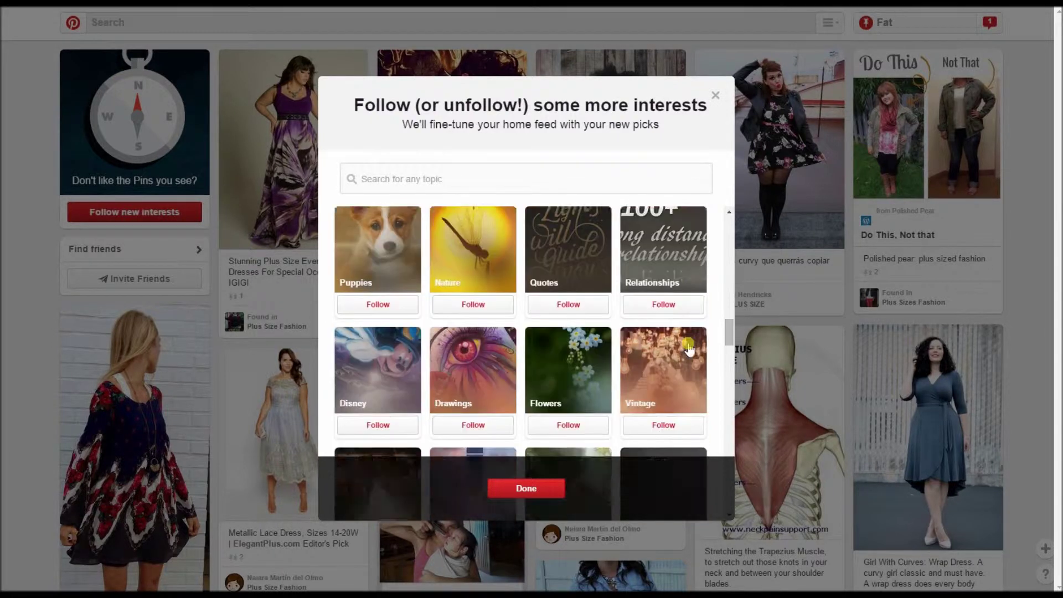
{"action": "scroll", "coordinate": [689, 347], "scroll_direction": "down", "scroll_amount": 2}
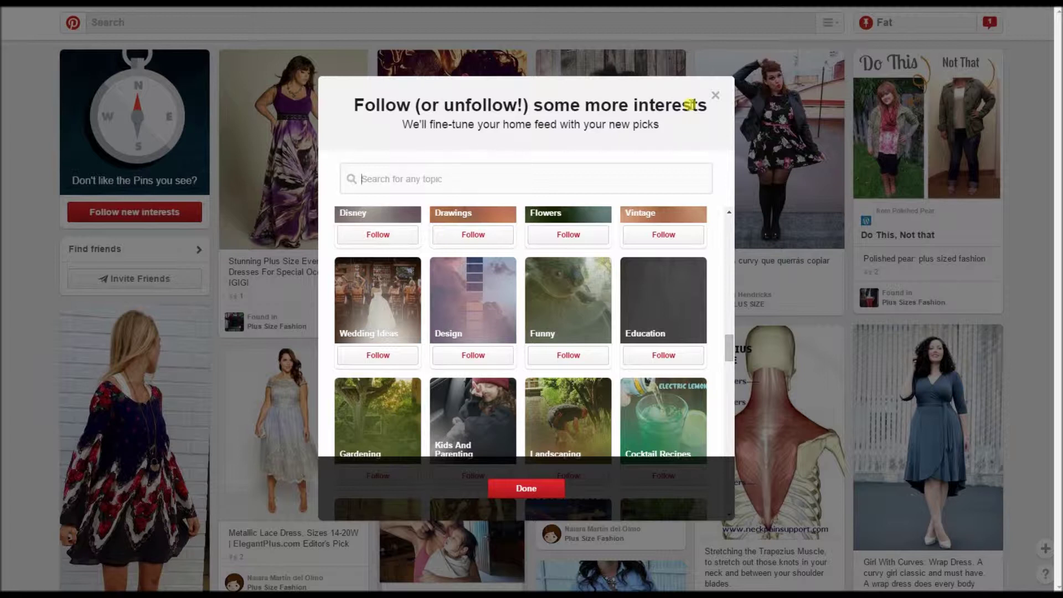
{"action": "left_click", "coordinate": [714, 96]}
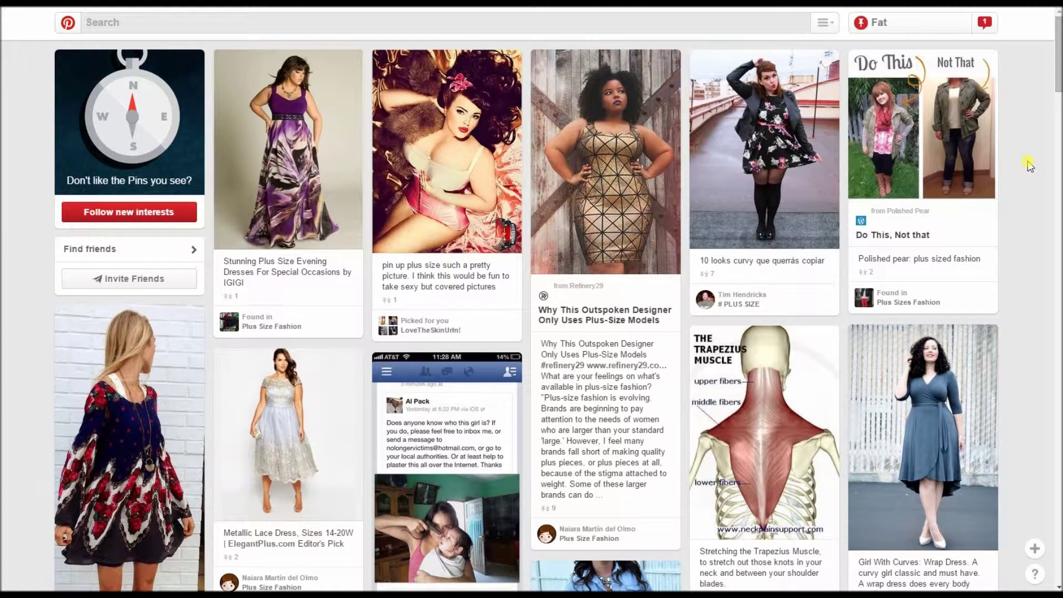
Open the Fat Fitness profile page with its five boards and bring up Edit Profile
{"action": "left_click", "coordinate": [930, 35]}
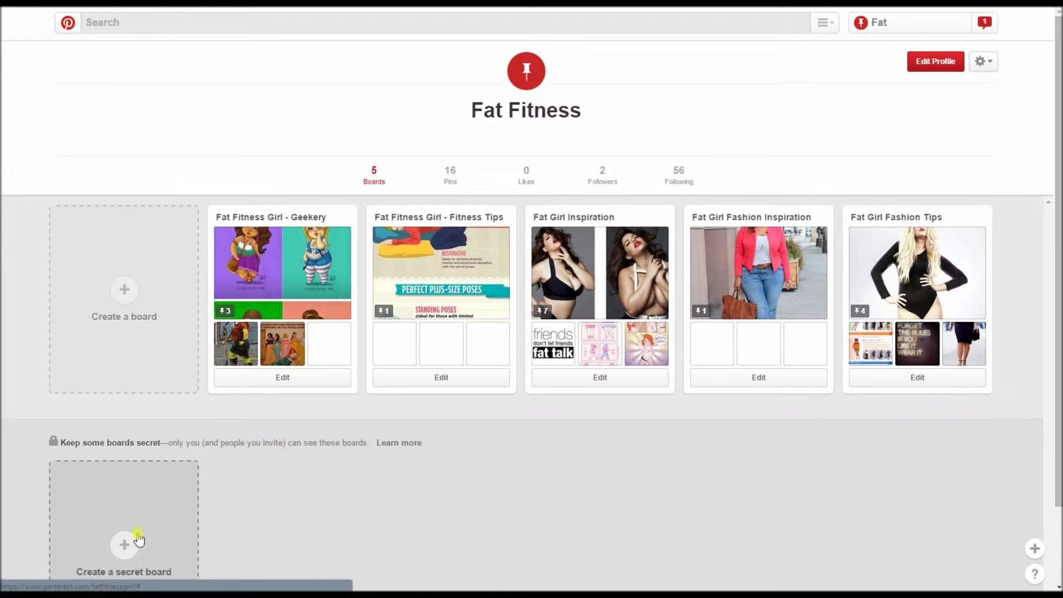
{"action": "scroll", "coordinate": [157, 491], "scroll_direction": "down", "scroll_amount": 2}
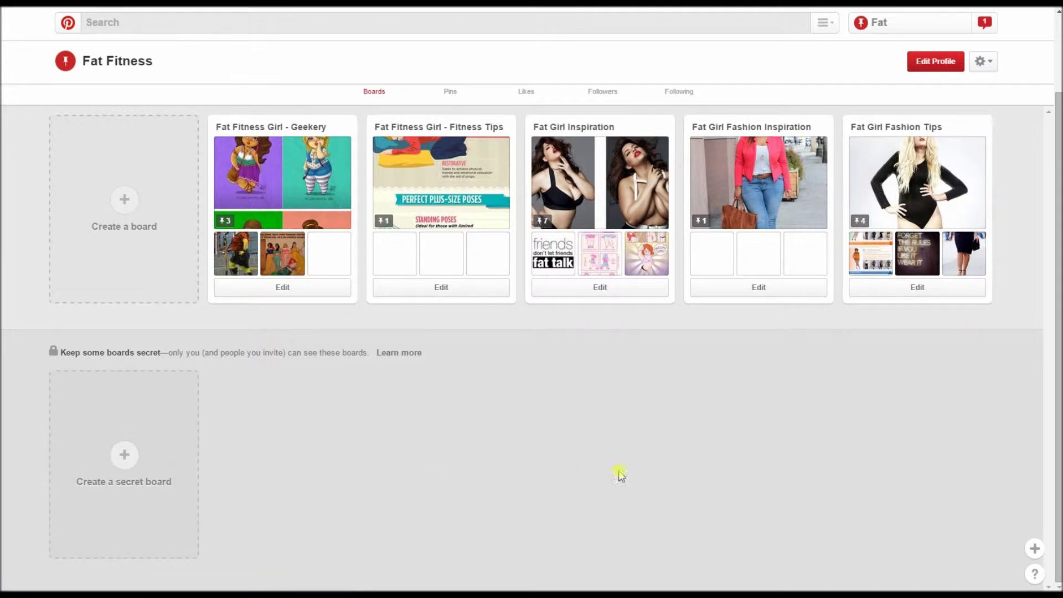
{"action": "scroll", "coordinate": [902, 504], "scroll_direction": "up", "scroll_amount": 3}
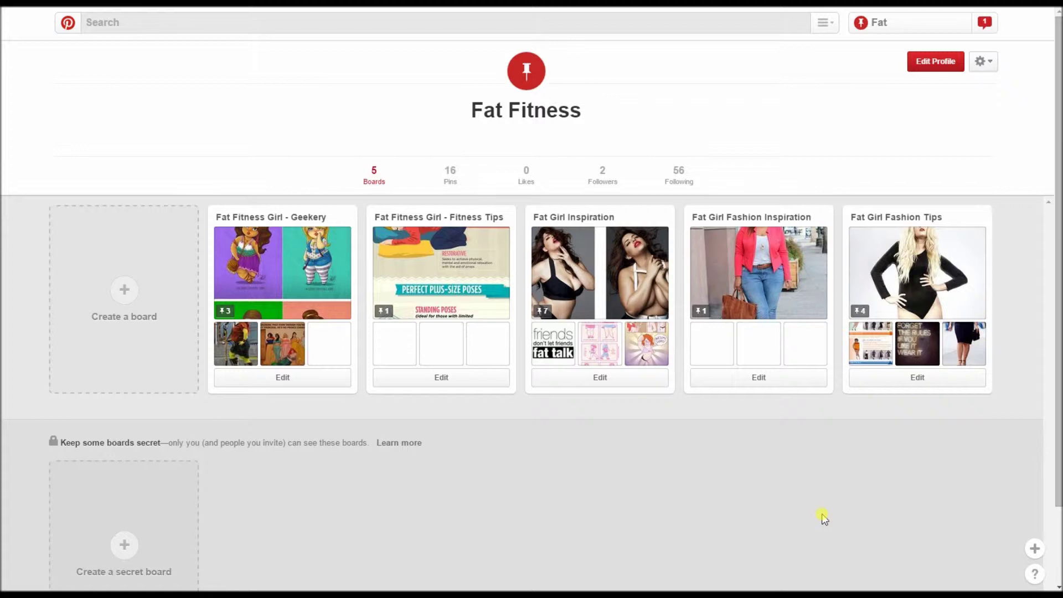
{"action": "left_click", "coordinate": [941, 65]}
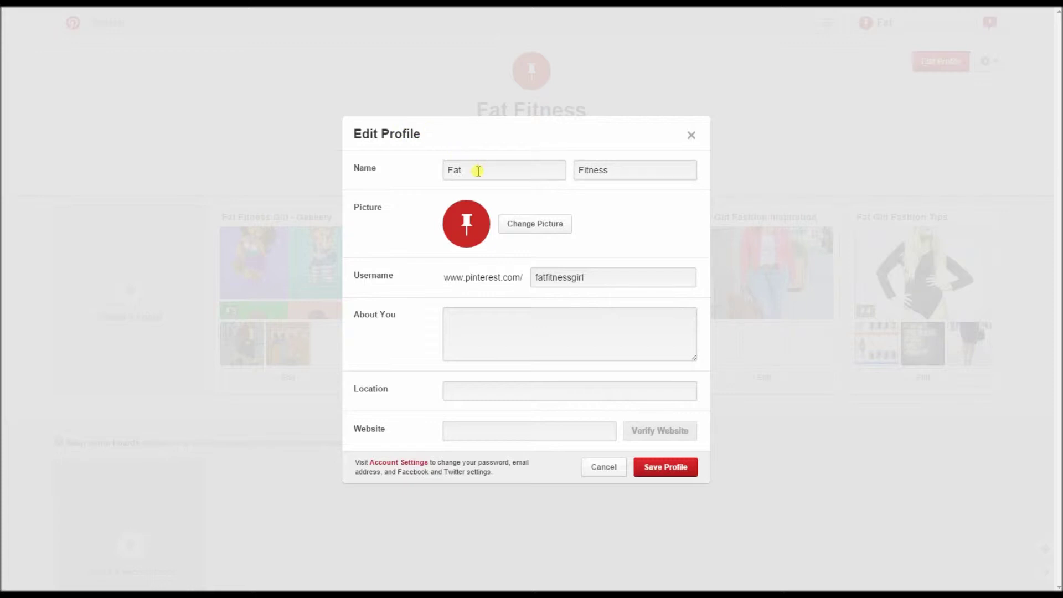
Replace the profile's first and last name with the owner's name and browse for a new picture
{"action": "left_click_drag", "start_coordinate": [478, 171], "coordinate": [411, 176]}
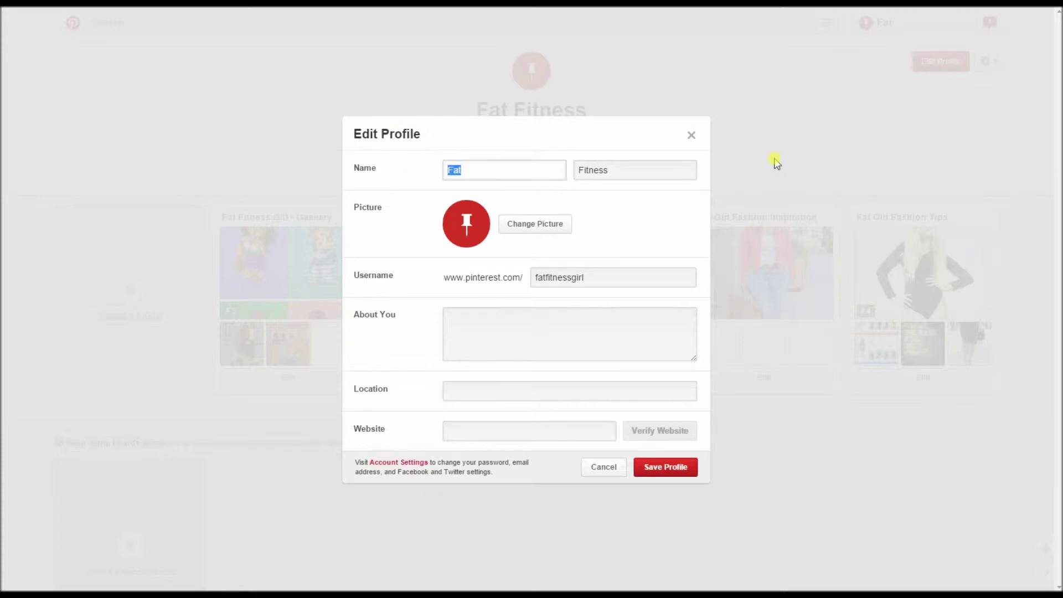
{"action": "type", "text": "Katrina"}
{"action": "key", "text": "Tab"}
{"action": "type", "text": "T"}
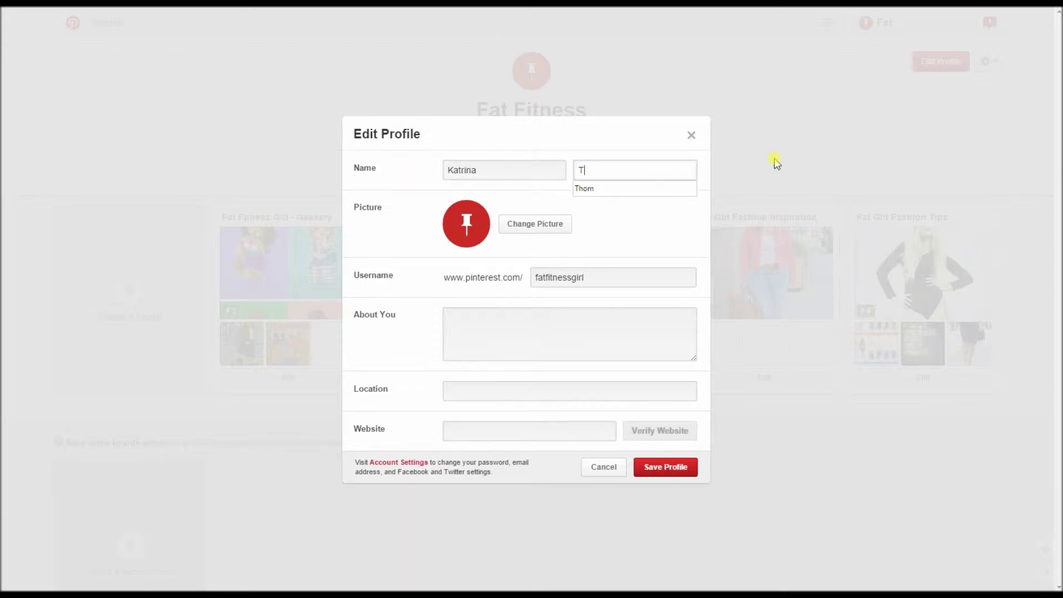
{"action": "type", "text": "hom"}
{"action": "left_click", "coordinate": [569, 224]}
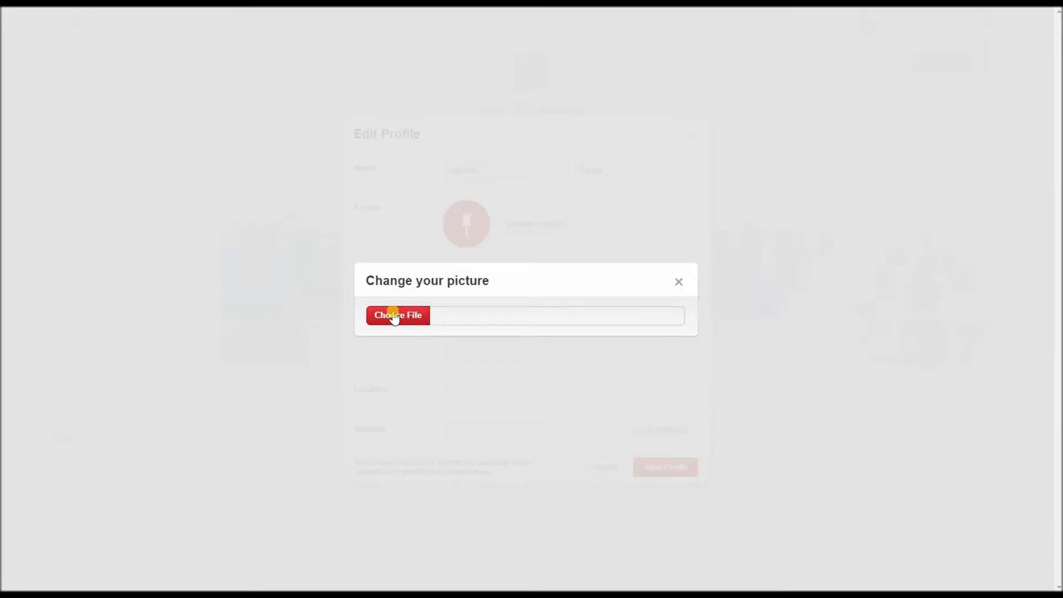
{"action": "left_click", "coordinate": [394, 317]}
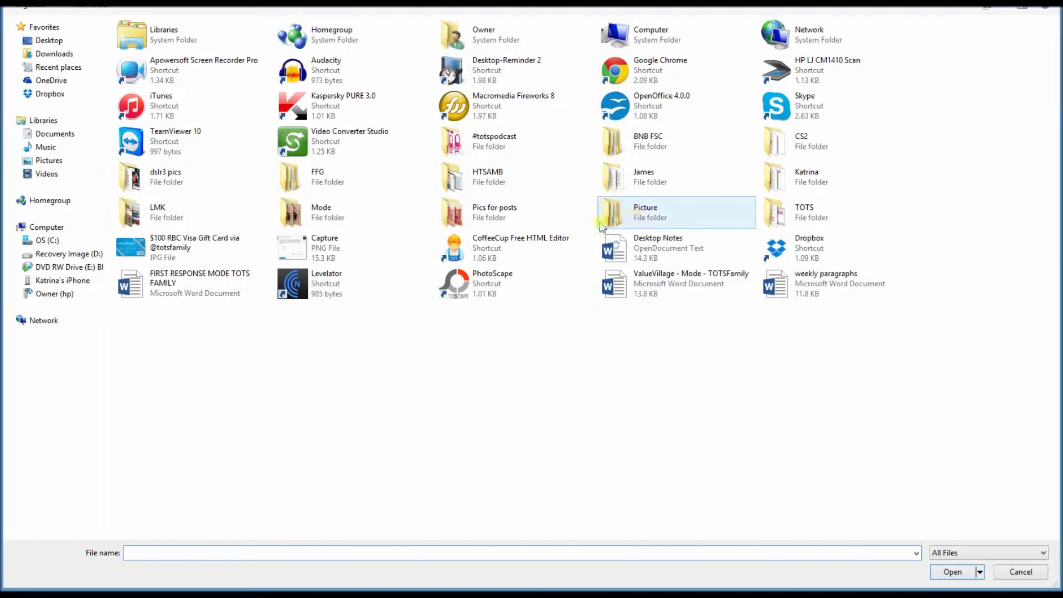
Go through Picture > Logo > Circle Logo Files and upload the circle logo as profile picture
{"action": "double_click", "coordinate": [646, 221]}
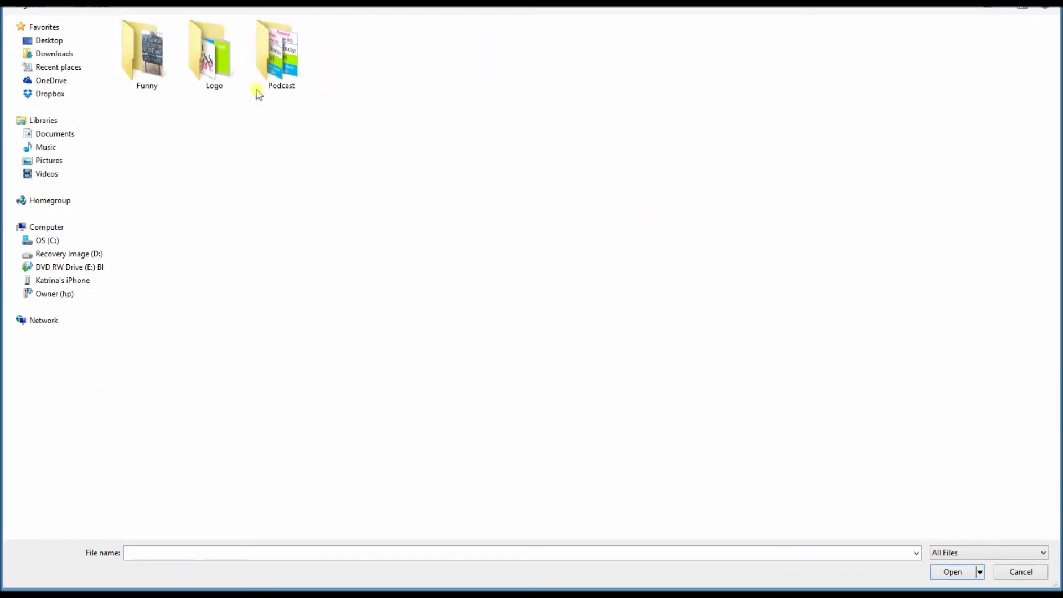
{"action": "double_click", "coordinate": [212, 71]}
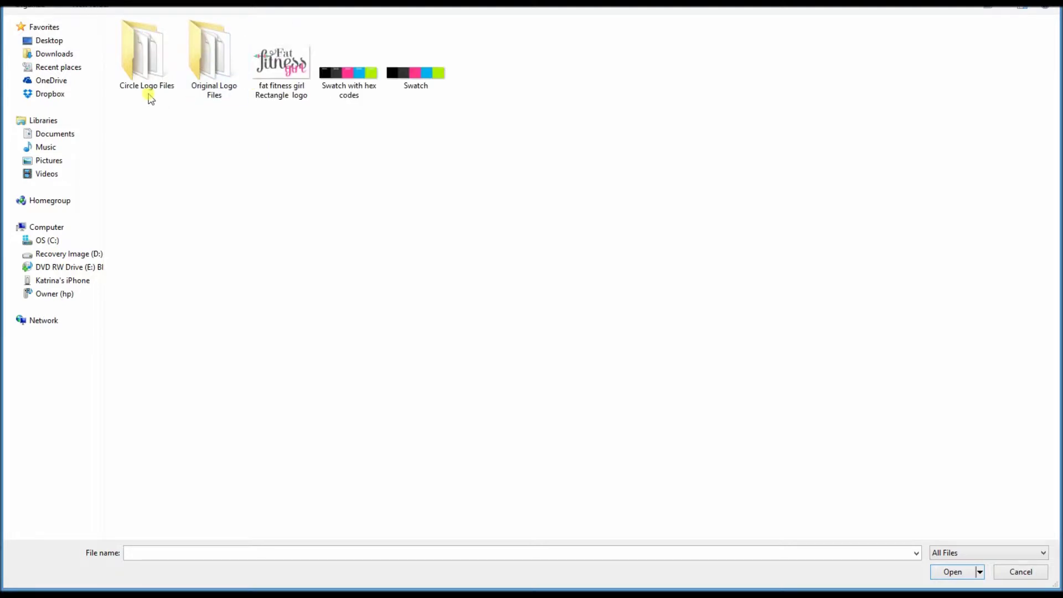
{"action": "double_click", "coordinate": [151, 83]}
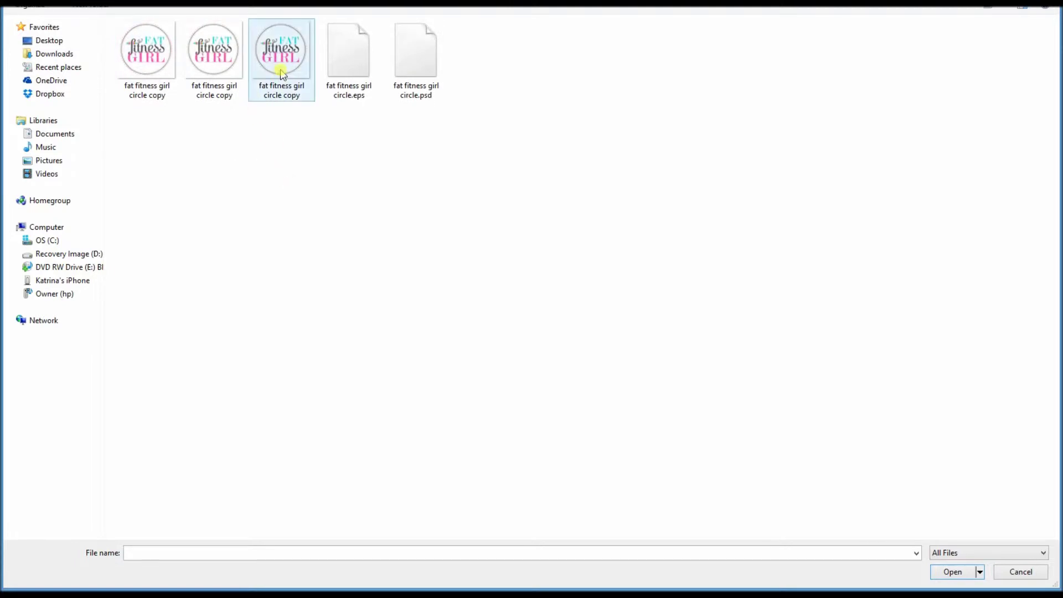
{"action": "double_click", "coordinate": [227, 63]}
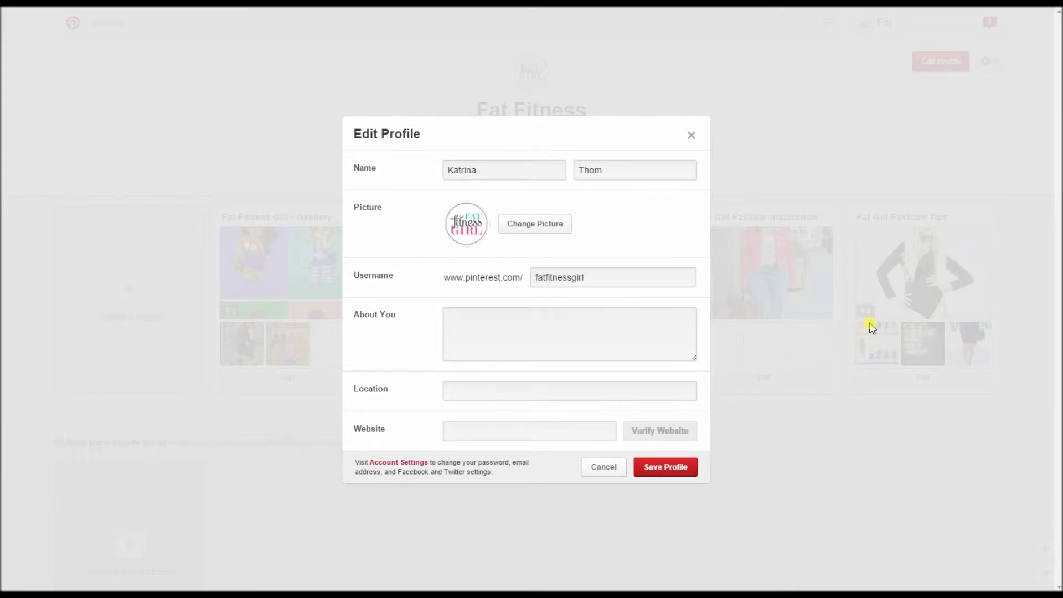
{"action": "left_click", "coordinate": [629, 328]}
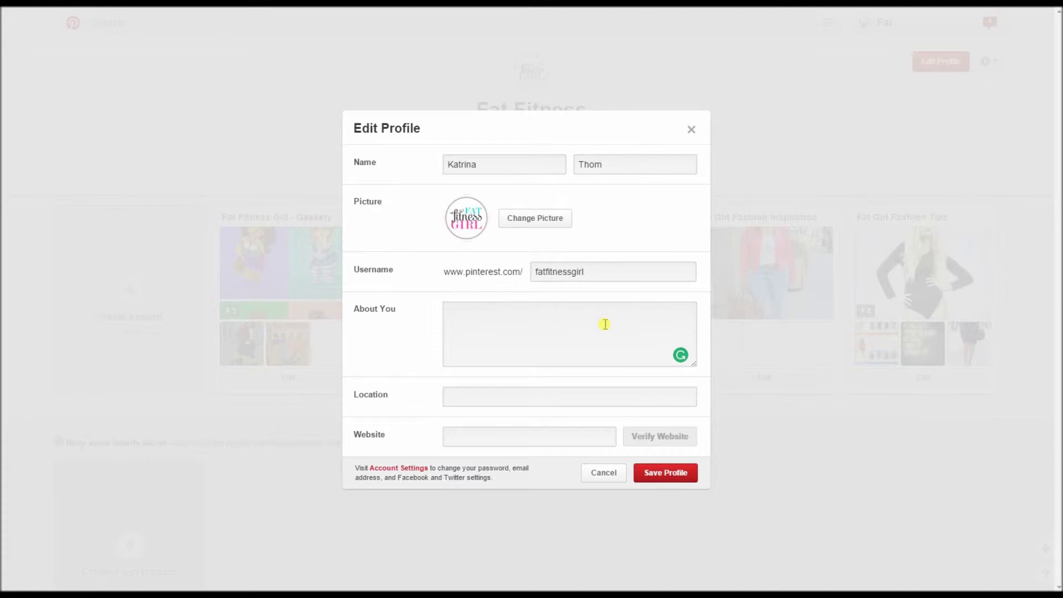
{"action": "left_click", "coordinate": [605, 324]}
Write the About You bio naming the owner as creator of FatFitnessGirl.com, about being happy and proud
{"action": "type", "text": "Katrina"}
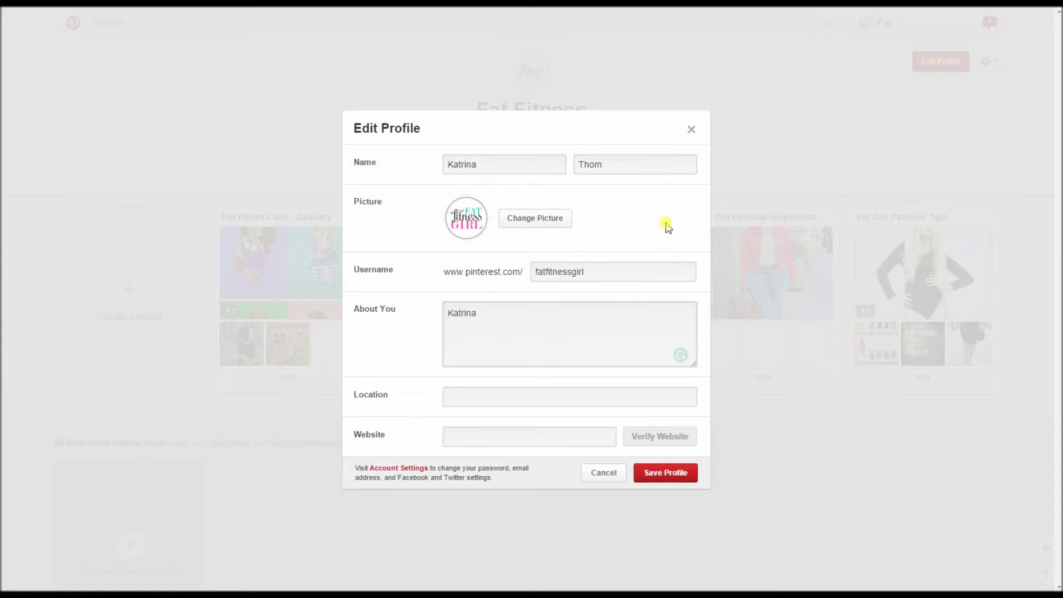
{"action": "type", "text": " Thom is the creator of FatF"}
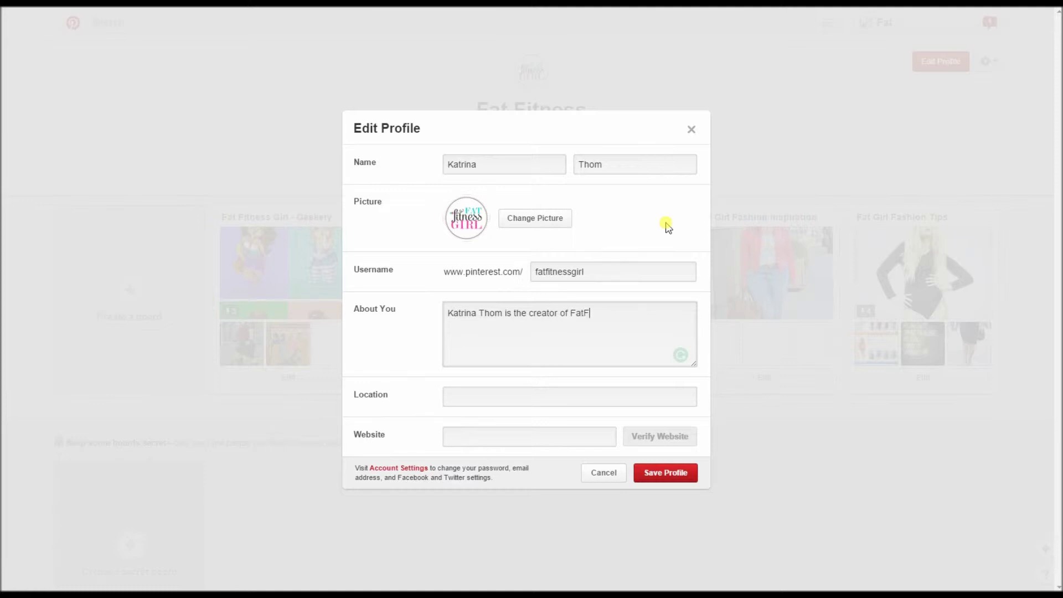
{"action": "type", "text": "itnessGirl.com"}
{"action": "type", "text": "It's no"}
{"action": "key", "text": "BackSpace"}
{"action": "key", "text": "BackSpace"}
{"action": "type", "text": "not abo"}
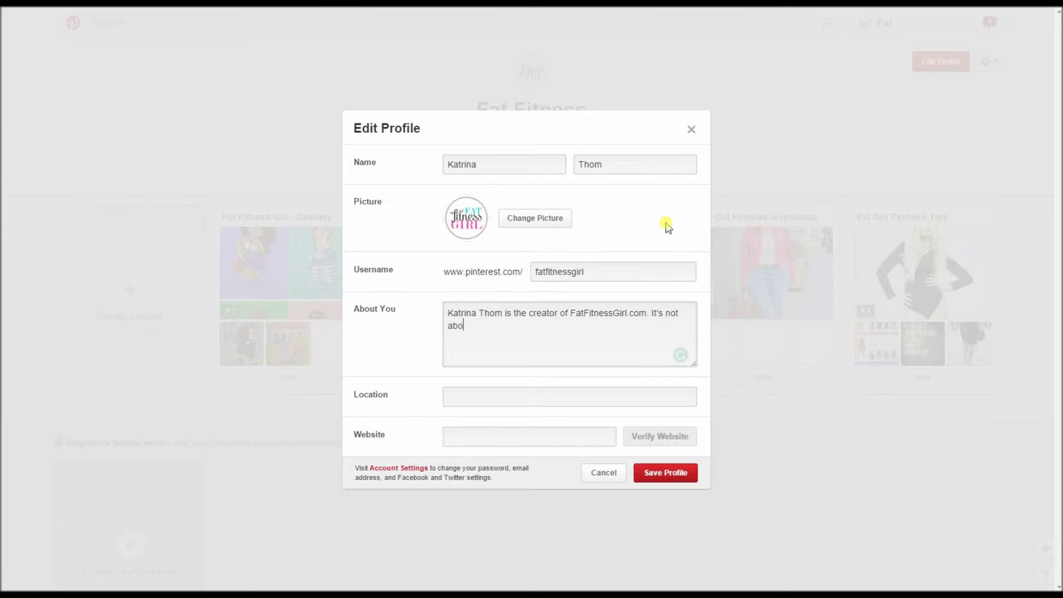
{"action": "type", "text": "ut the weight it"}
{"action": "type", "text": " is able"}
{"action": "key", "text": "BackSpace"}
{"action": "key", "text": "BackSpace"}
{"action": "key", "text": "BackSpace"}
{"action": "type", "text": "bout being "}
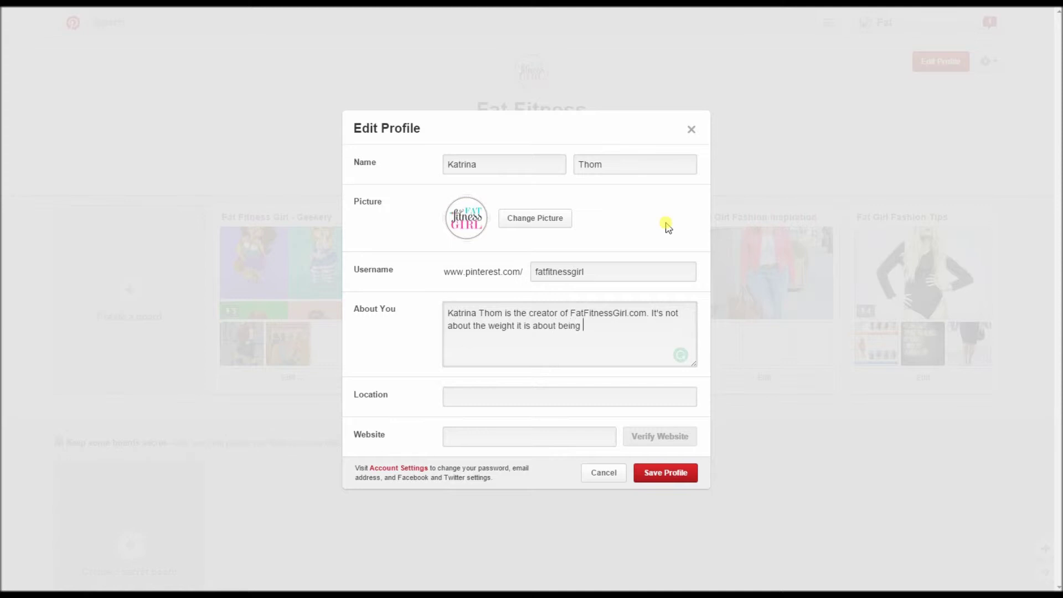
{"action": "type", "text": "happy and proud of who you a"}
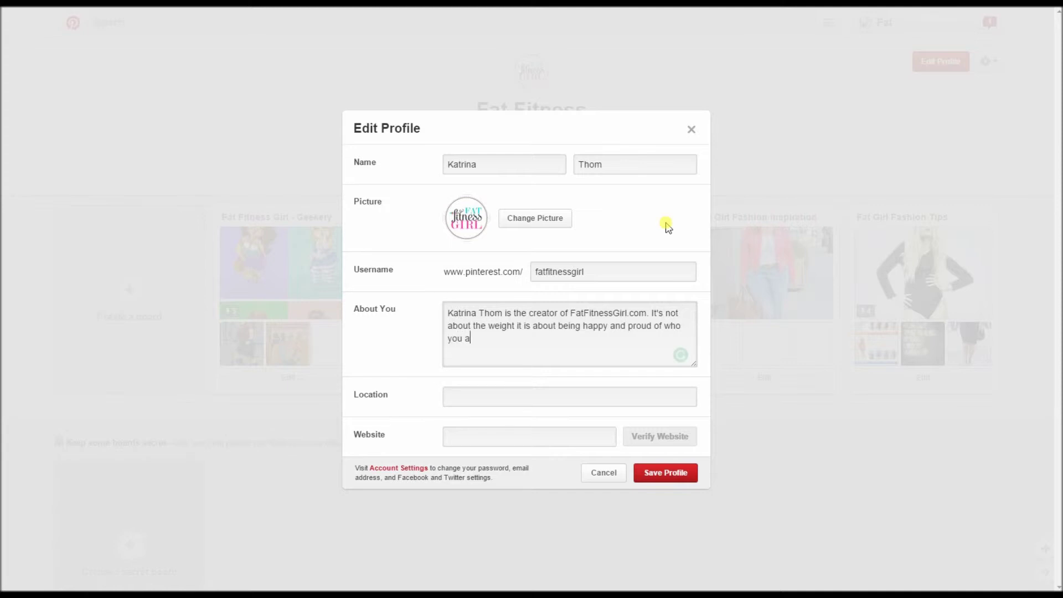
{"action": "type", "text": "re and what you want to do."}
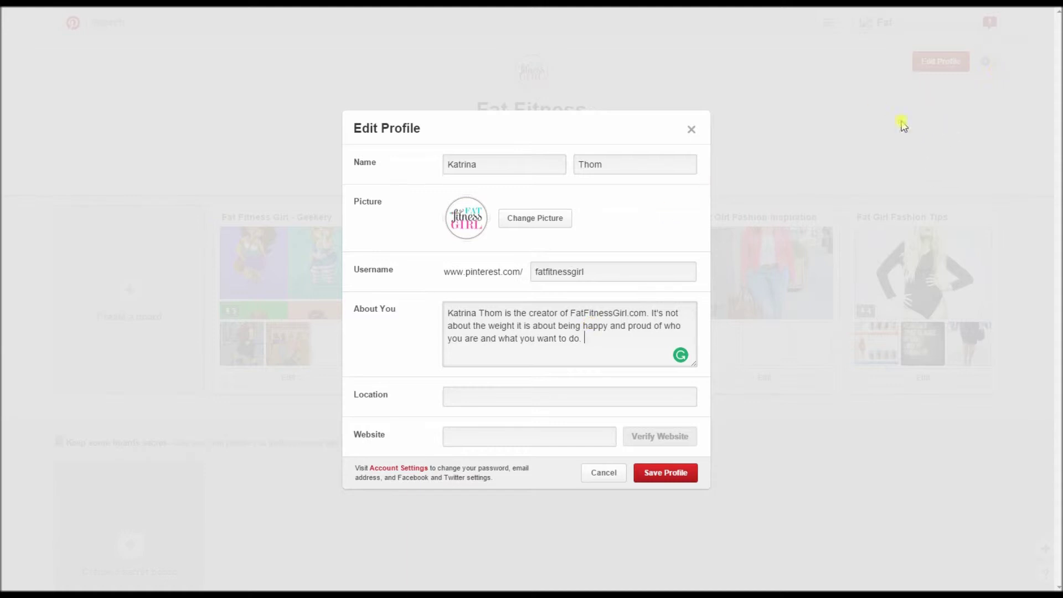
{"action": "left_click", "coordinate": [525, 397]}
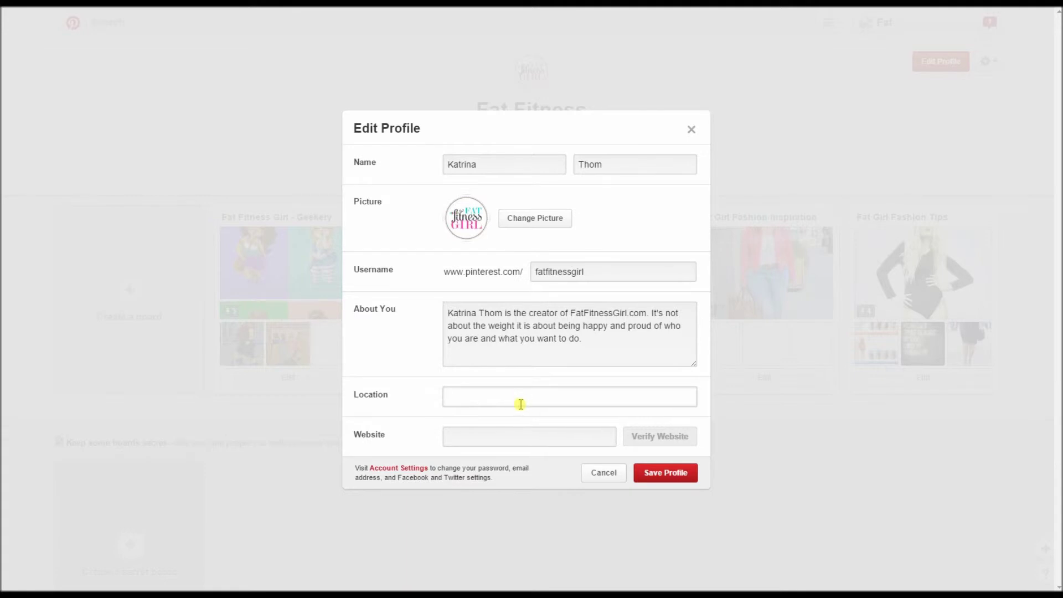
{"action": "left_click", "coordinate": [580, 438]}
{"action": "type", "text": "http://fatfi"}
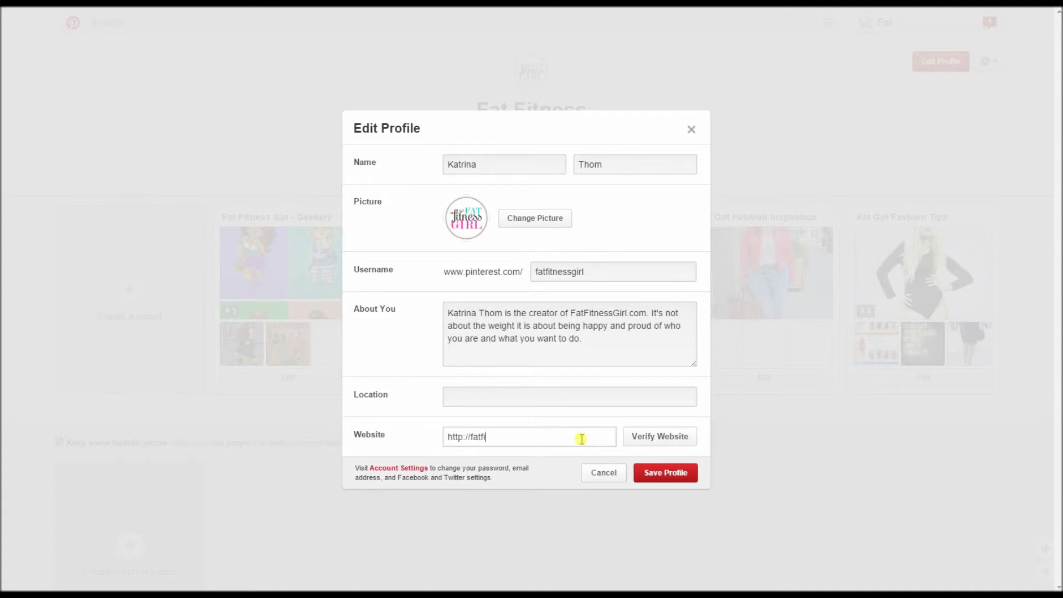
{"action": "type", "text": "tnessgirl.com"}
{"action": "left_click", "coordinate": [651, 436]}
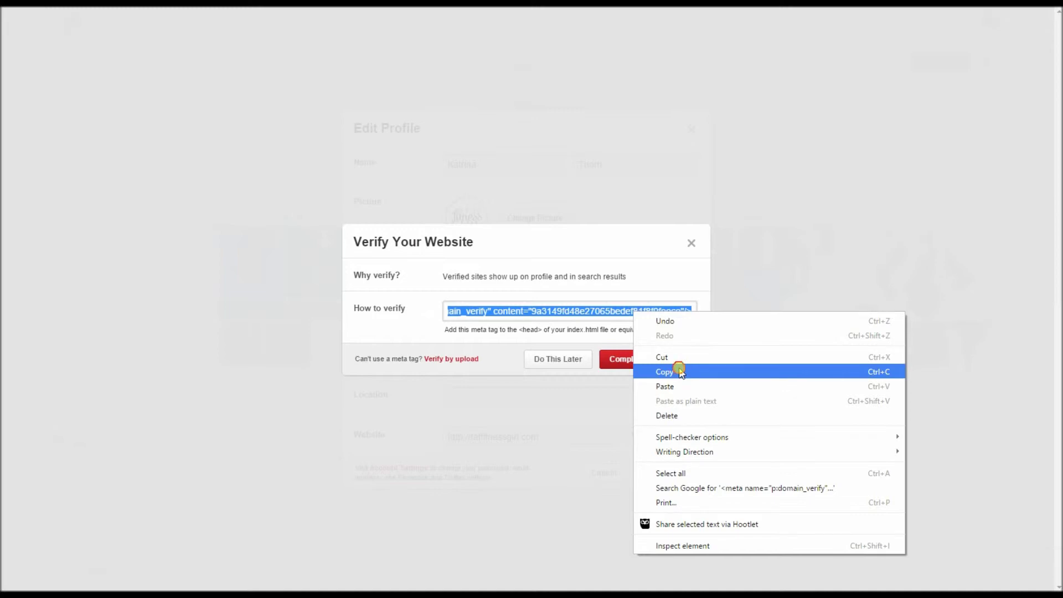
Copy Pinterest's website verification meta tag
{"action": "left_click", "coordinate": [676, 371]}
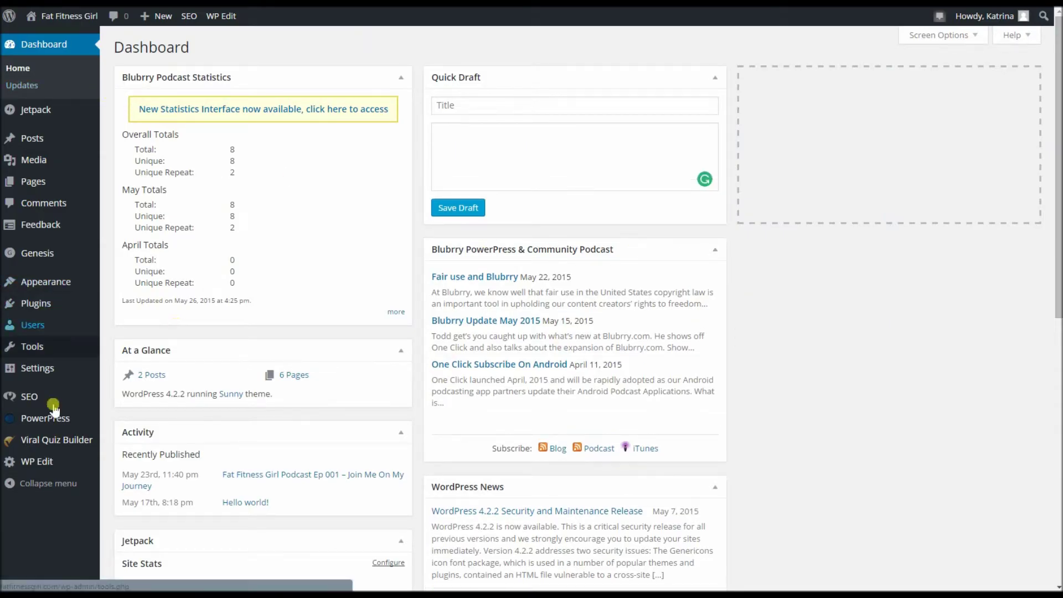
Switch off WordPress Maintenance Mode and save its options
{"action": "mouse_move", "coordinate": [54, 370]}
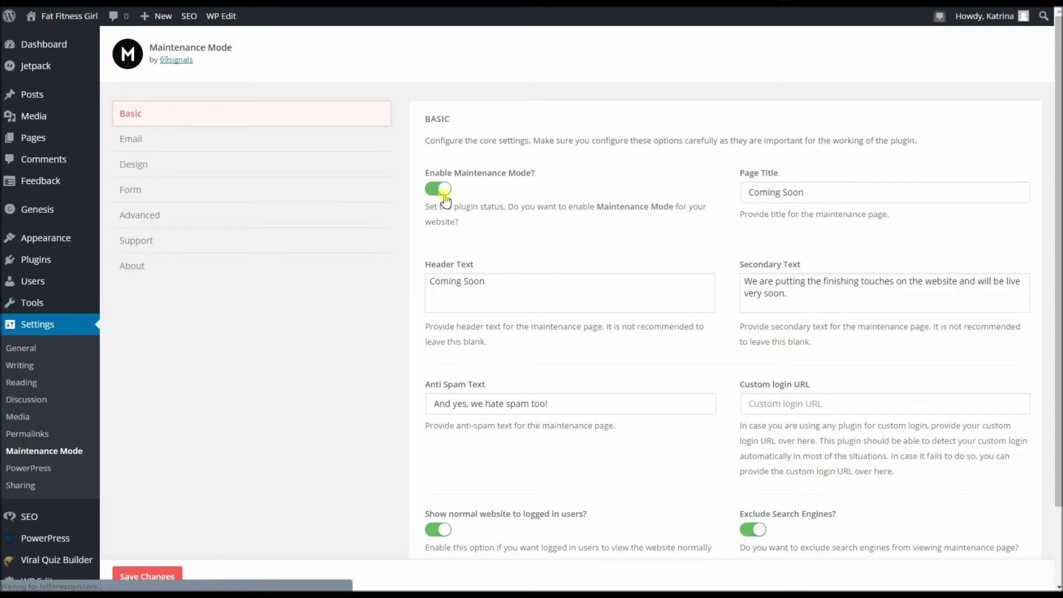
{"action": "left_click", "coordinate": [439, 192]}
{"action": "scroll", "coordinate": [252, 416], "scroll_direction": "down", "scroll_amount": 2}
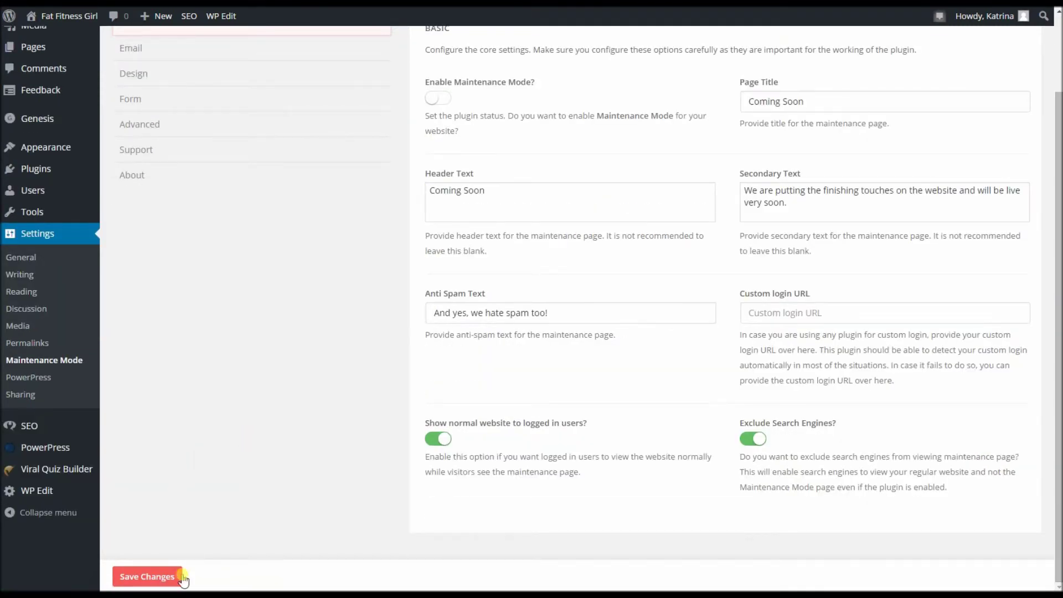
{"action": "left_click", "coordinate": [166, 577]}
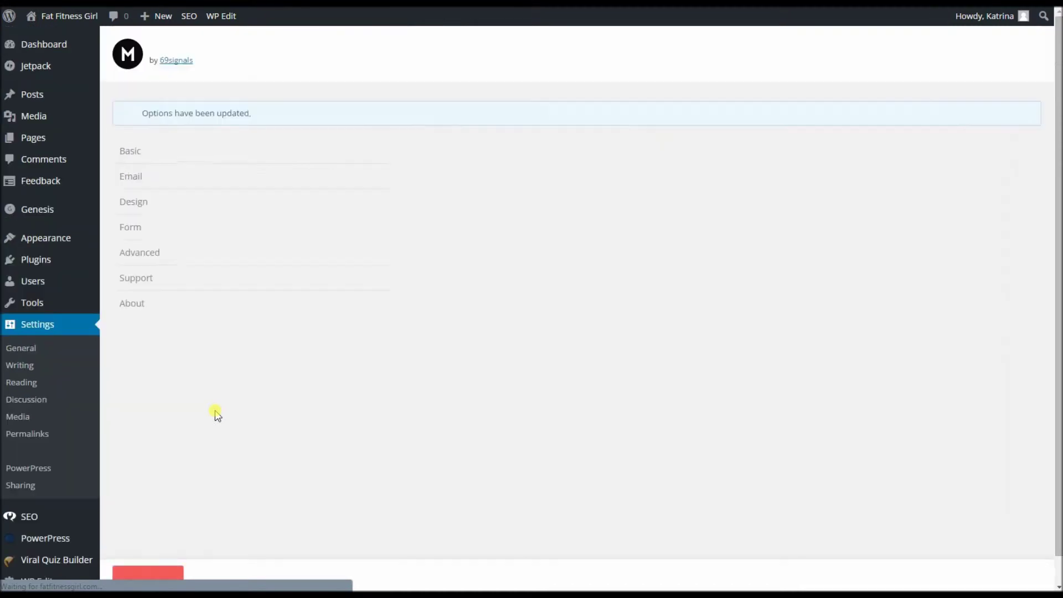
{"action": "mouse_move", "coordinate": [49, 213]}
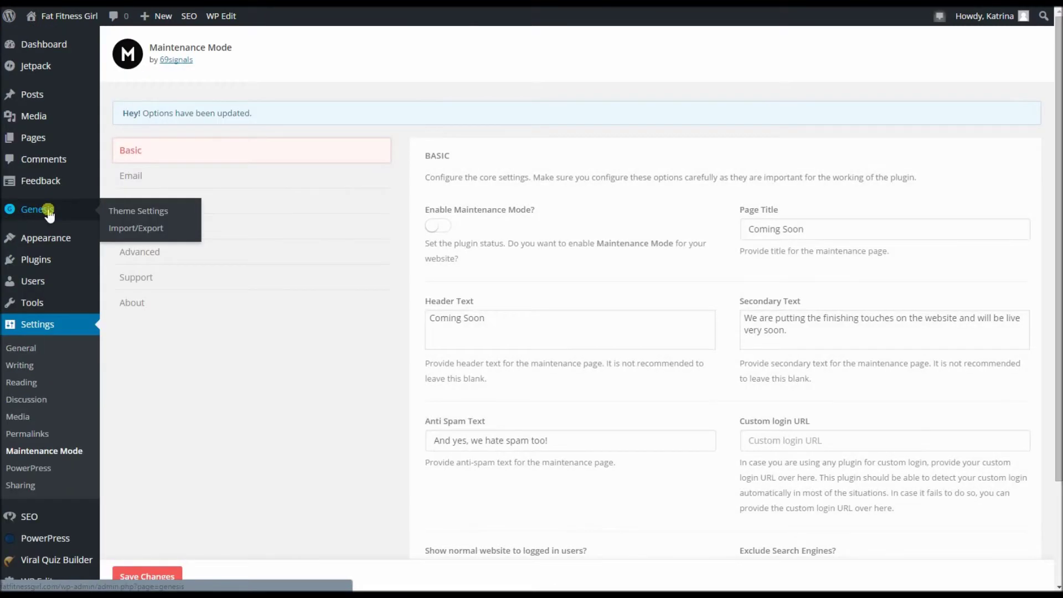
{"action": "left_click", "coordinate": [132, 210]}
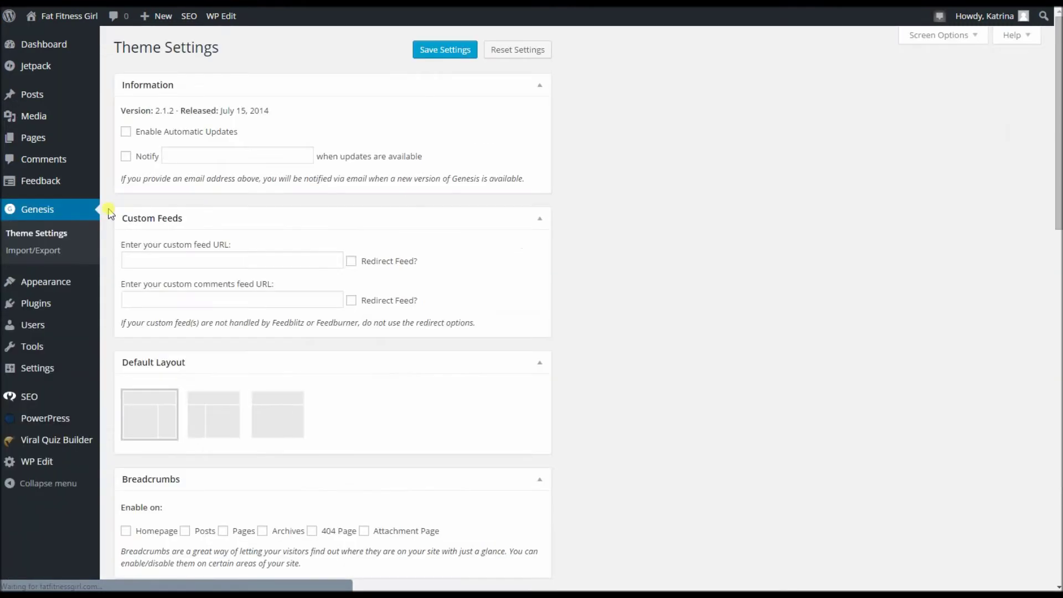
Paste the Pinterest meta tag on a new line below the analytics script in Genesis header scripts, then save
{"action": "scroll", "coordinate": [309, 150], "scroll_direction": "down", "scroll_amount": 15}
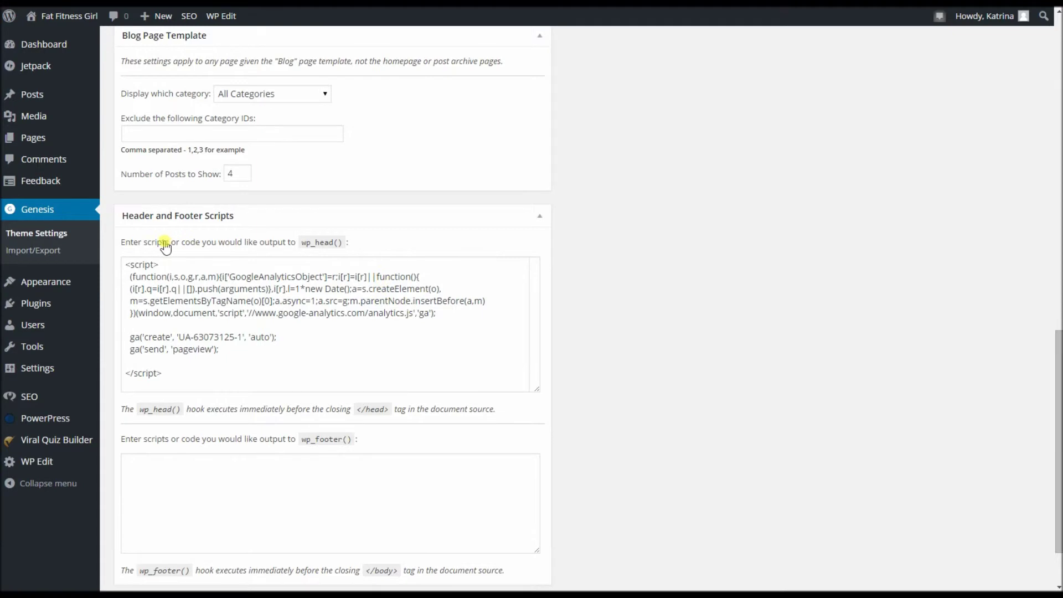
{"action": "left_click", "coordinate": [198, 373]}
{"action": "key", "text": "Return"}
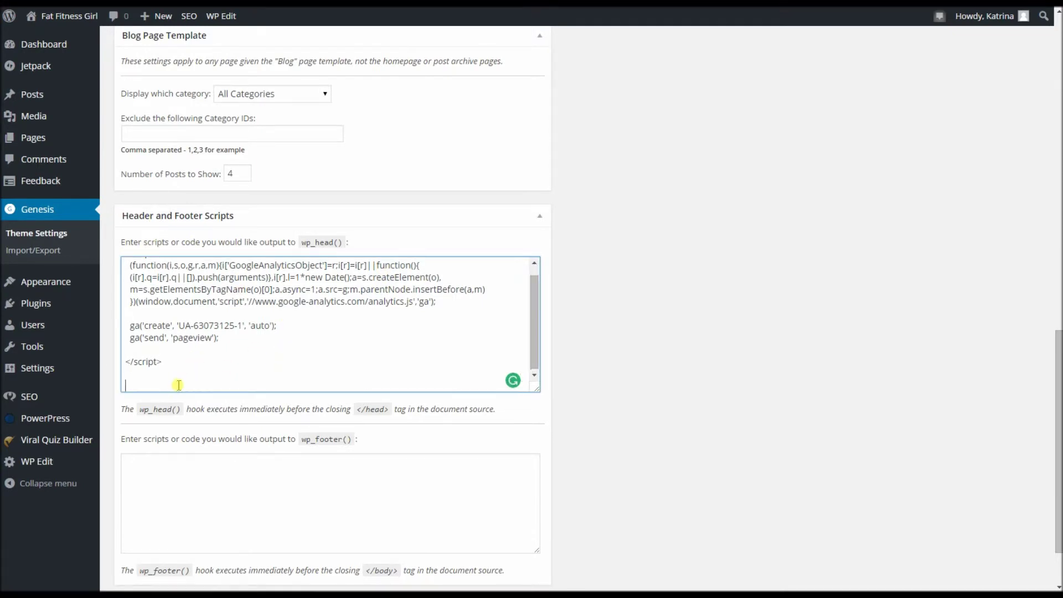
{"action": "right_click", "coordinate": [178, 382]}
{"action": "left_click", "coordinate": [249, 465]}
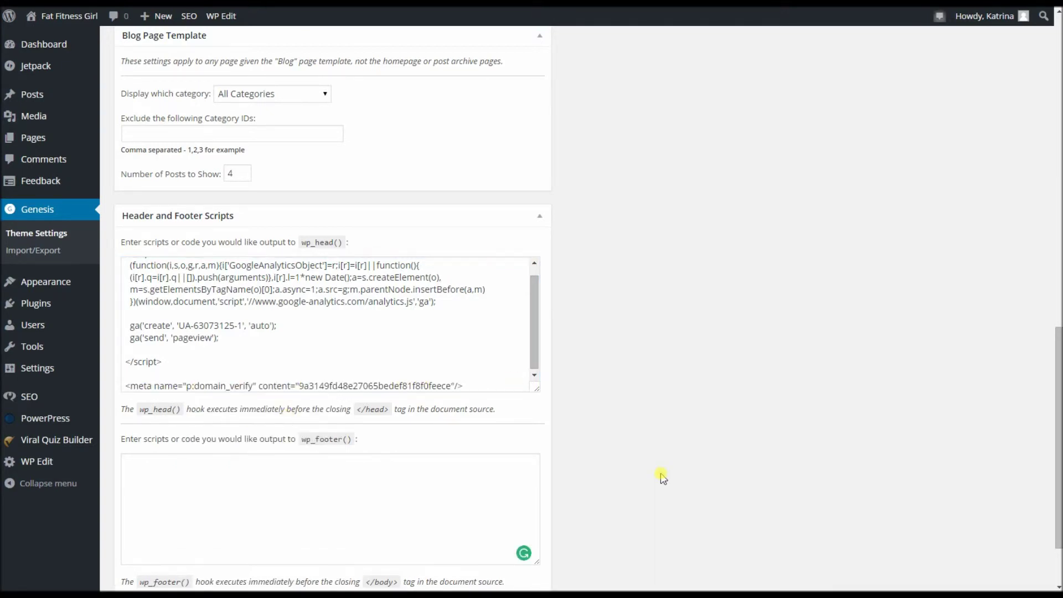
{"action": "scroll", "coordinate": [660, 475], "scroll_direction": "down", "scroll_amount": 2}
{"action": "left_click", "coordinate": [440, 532]}
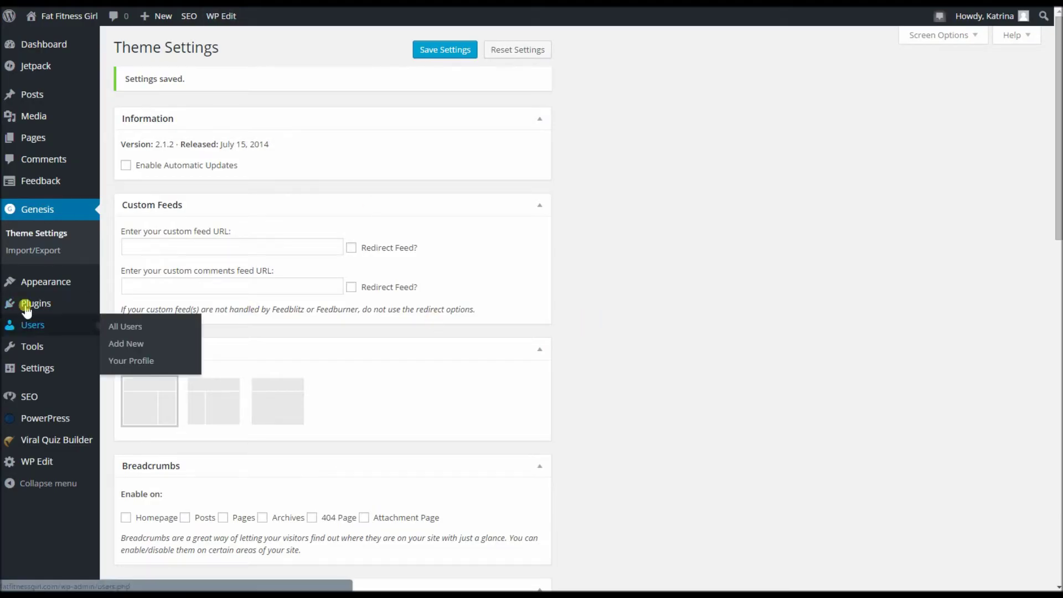
Switch the theme editor from the Sunny child theme to the parent Genesis theme's style.css
{"action": "mouse_move", "coordinate": [47, 281]}
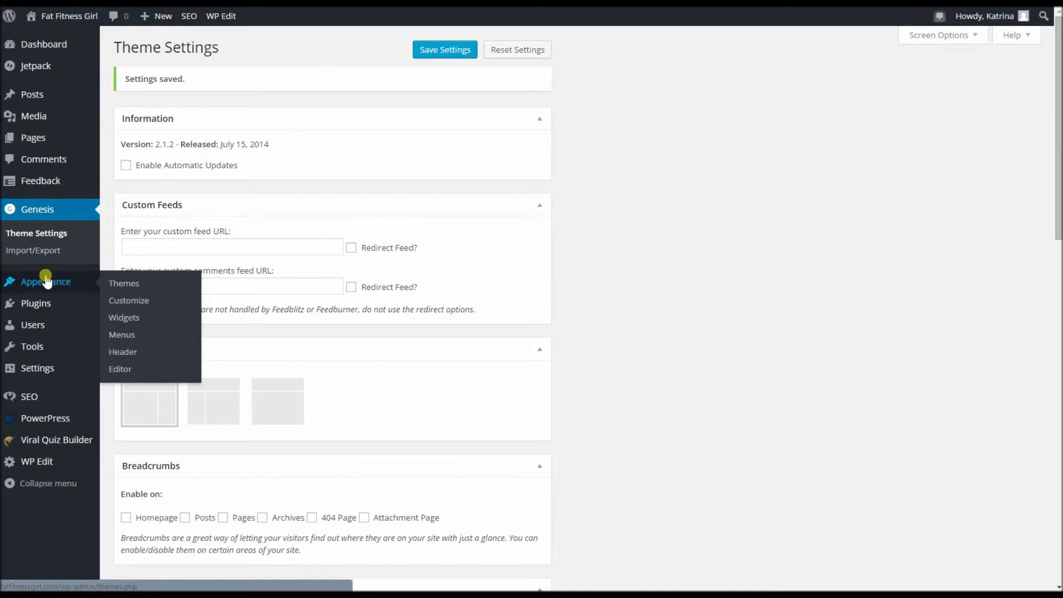
{"action": "left_click", "coordinate": [125, 373]}
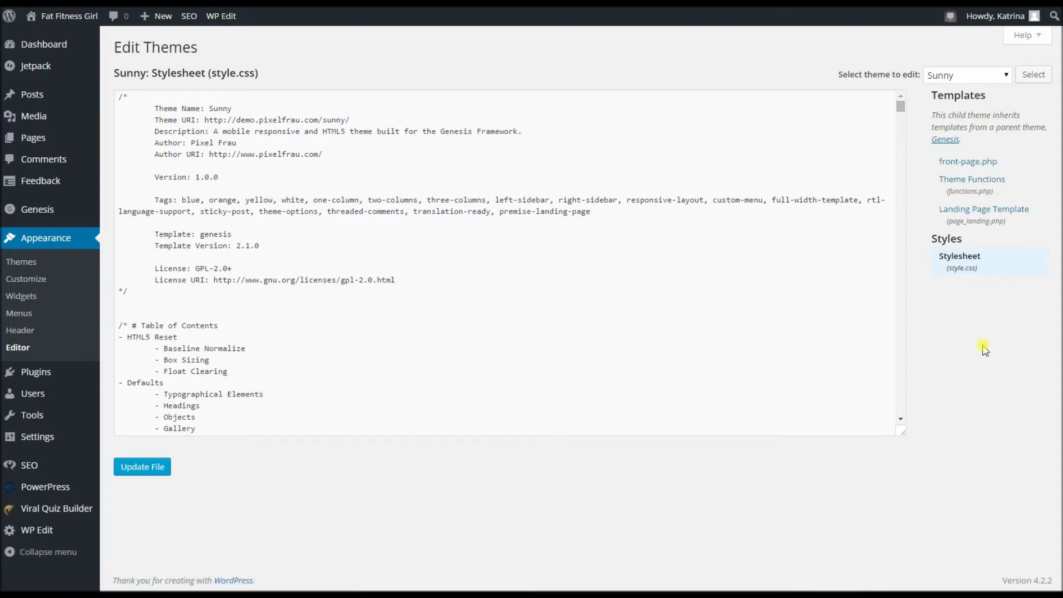
{"action": "left_click", "coordinate": [991, 77]}
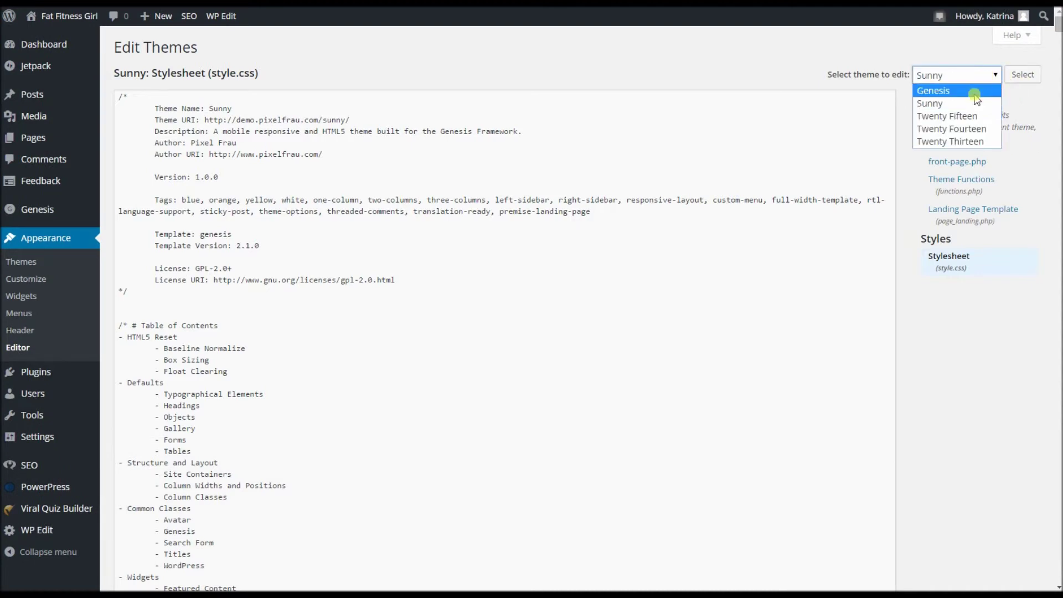
{"action": "left_click", "coordinate": [941, 91]}
{"action": "left_click", "coordinate": [1013, 77]}
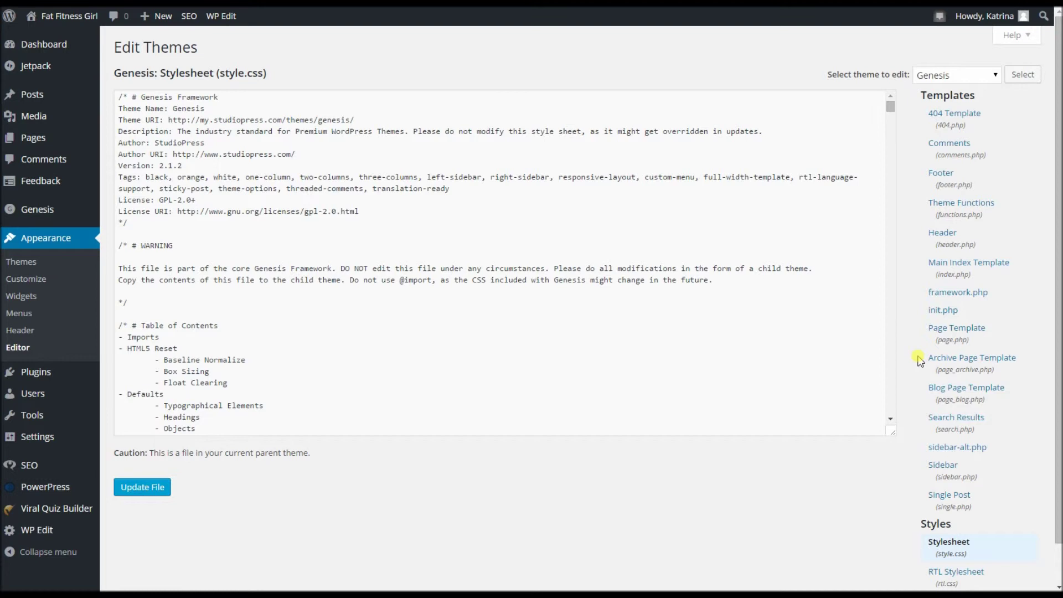
Open the Genesis header.php template and place the caret after its last code line
{"action": "left_click", "coordinate": [948, 236]}
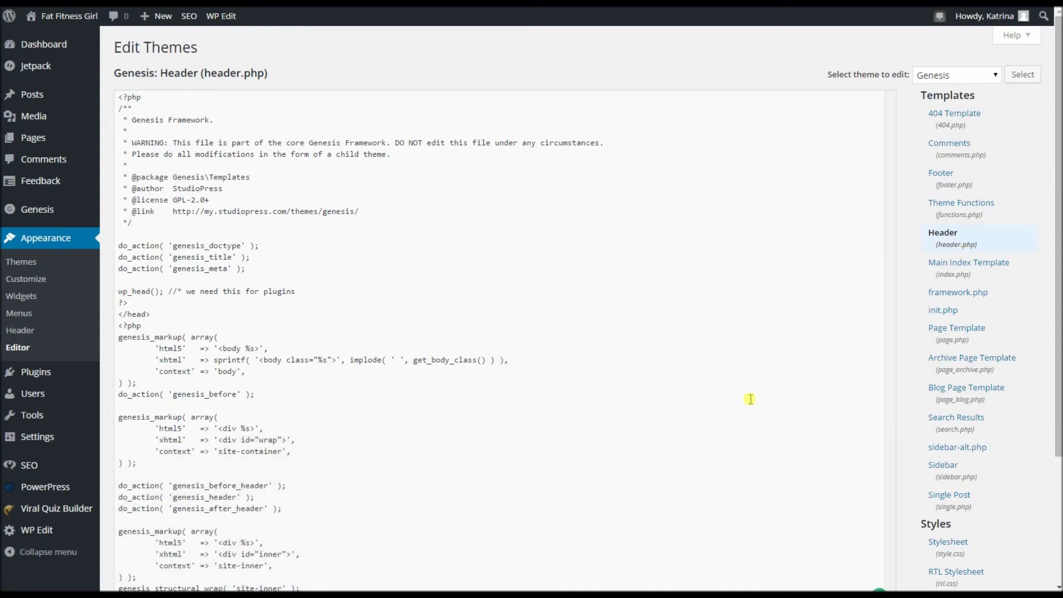
{"action": "scroll", "coordinate": [751, 399], "scroll_direction": "down", "scroll_amount": 2}
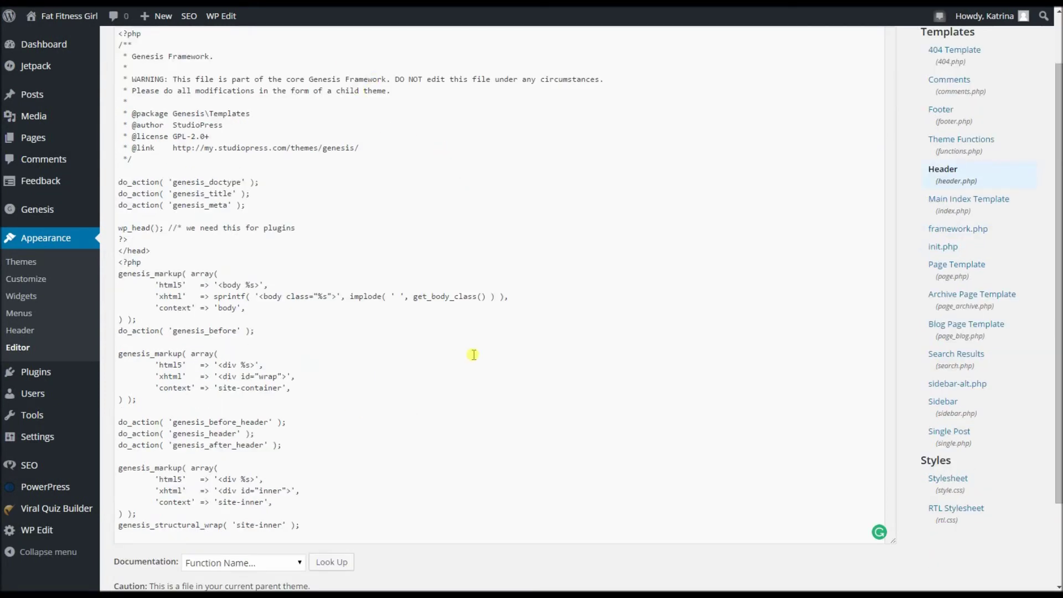
{"action": "scroll", "coordinate": [572, 343], "scroll_direction": "down", "scroll_amount": 3}
{"action": "scroll", "coordinate": [574, 344], "scroll_direction": "up", "scroll_amount": 5}
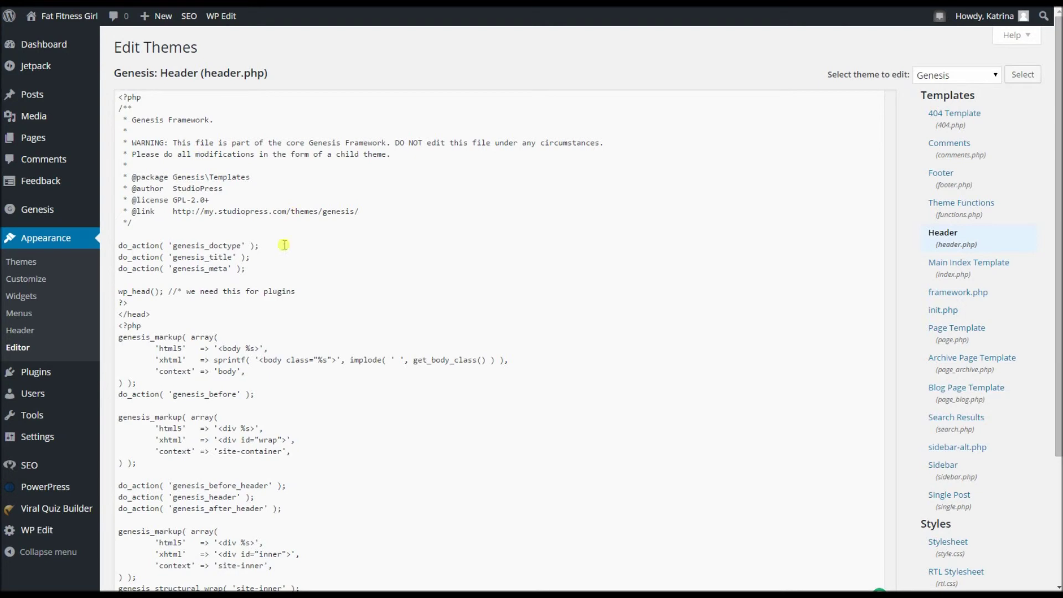
{"action": "scroll", "coordinate": [264, 340], "scroll_direction": "down", "scroll_amount": 3}
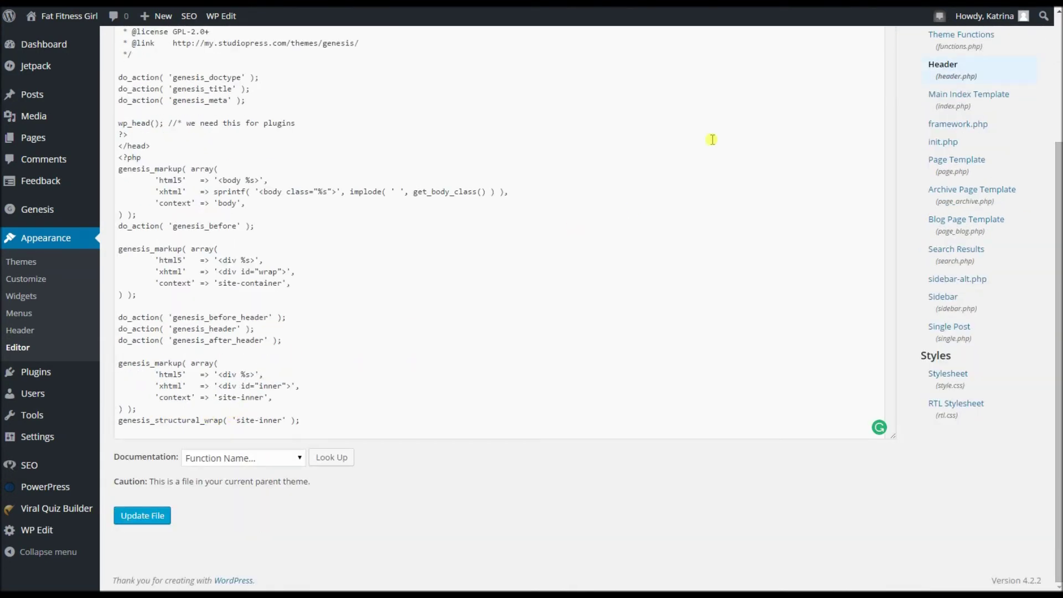
{"action": "left_click", "coordinate": [330, 418]}
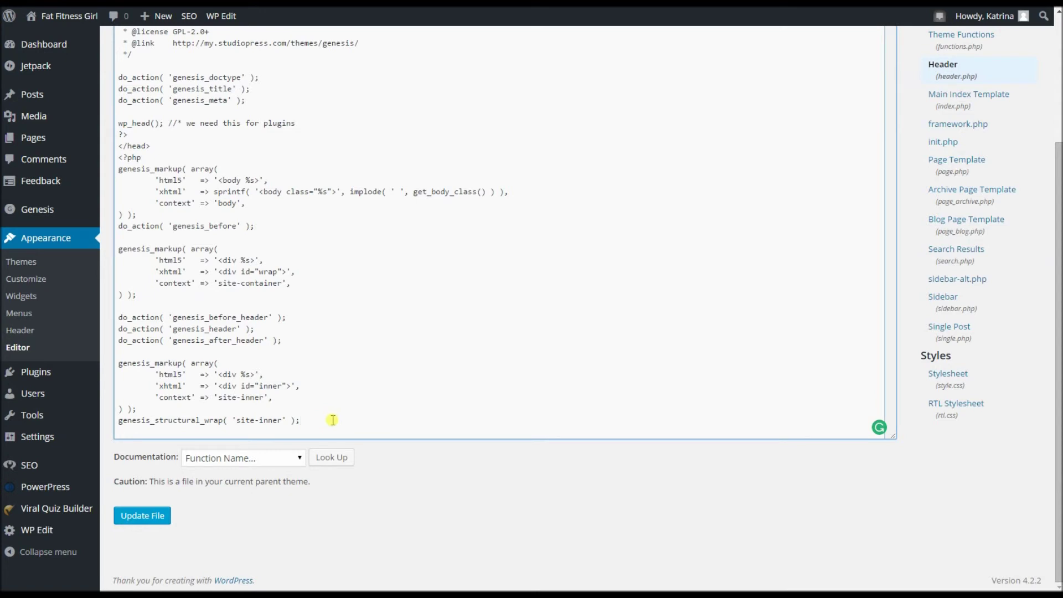
Paste the Pinterest meta tag below header.php's code, then delete the added lines again
{"action": "key", "text": "Return"}
{"action": "right_click", "coordinate": [238, 434]}
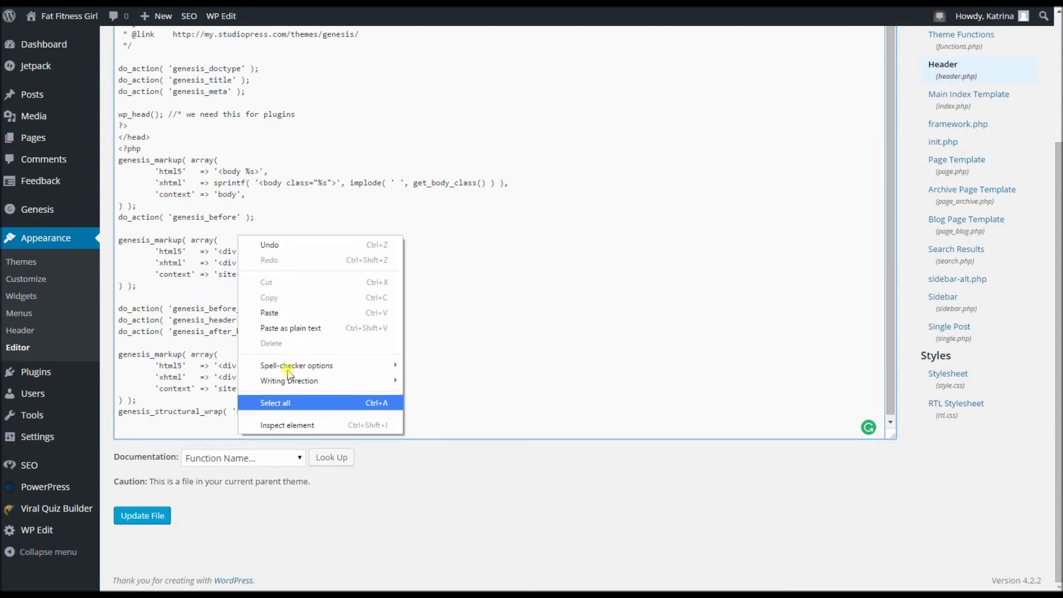
{"action": "left_click", "coordinate": [302, 315]}
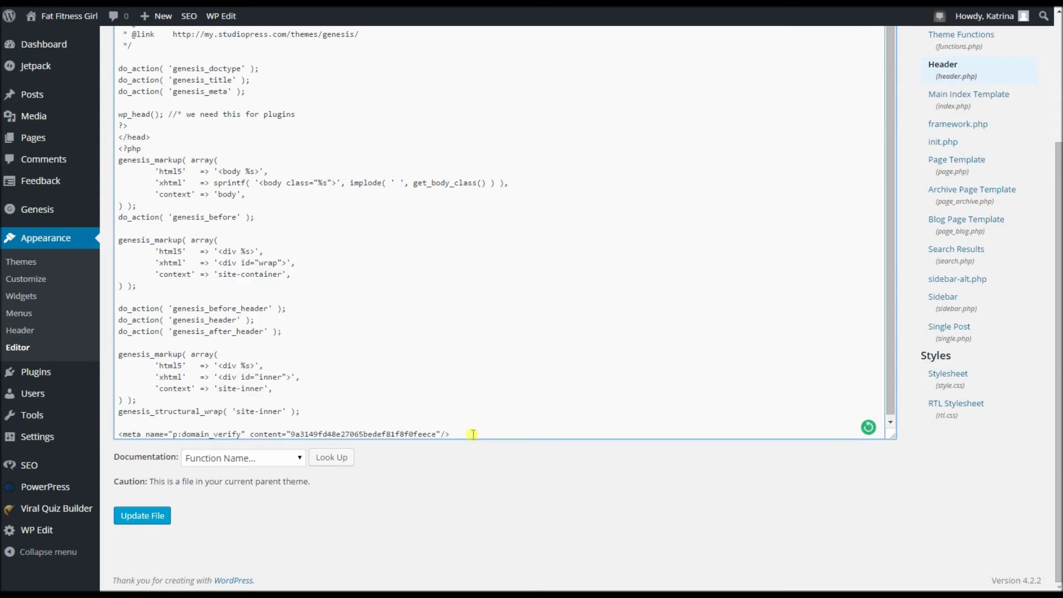
{"action": "key", "text": "Return"}
{"action": "type", "text": "<"}
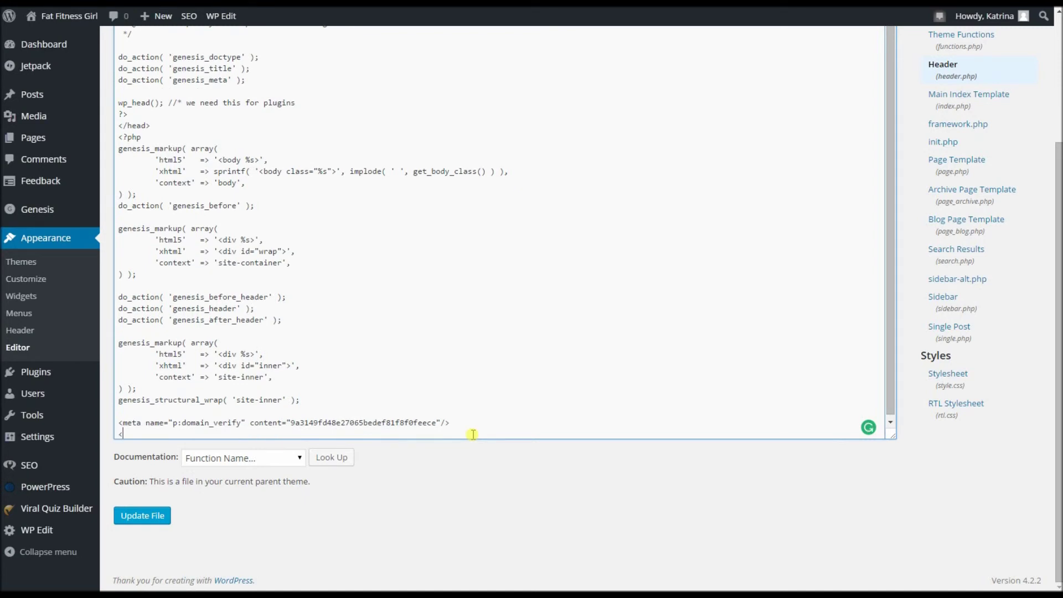
{"action": "type", "text": "/head>"}
{"action": "left_click_drag", "start_coordinate": [155, 436], "coordinate": [109, 423]}
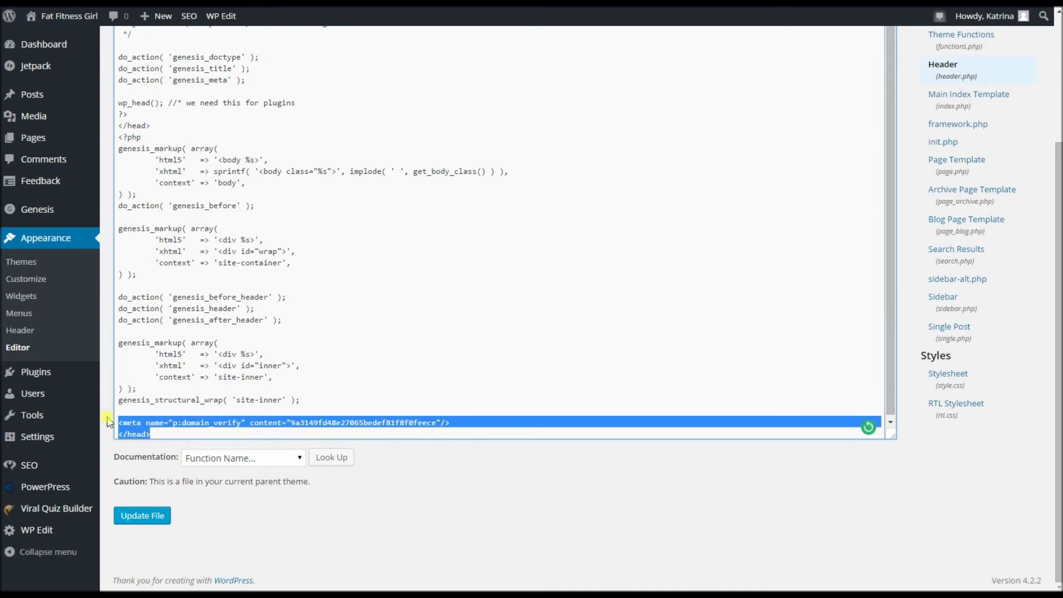
{"action": "key", "text": "BackSpace"}
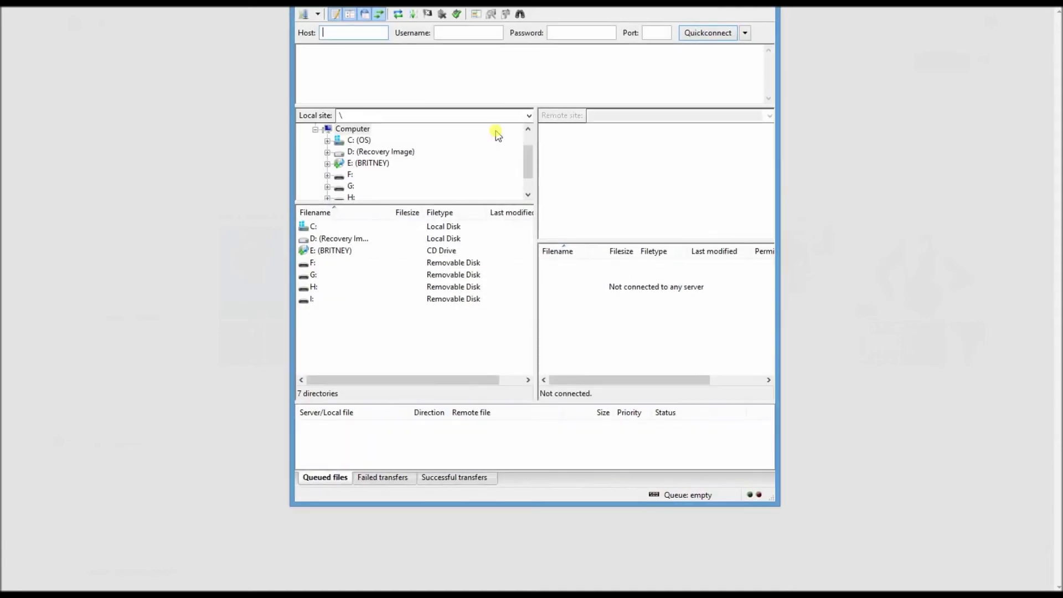
Connect FileZilla to the saved TOTS site, then minimize it to return to Pinterest
{"action": "left_click", "coordinate": [317, 14]}
{"action": "left_click", "coordinate": [327, 30]}
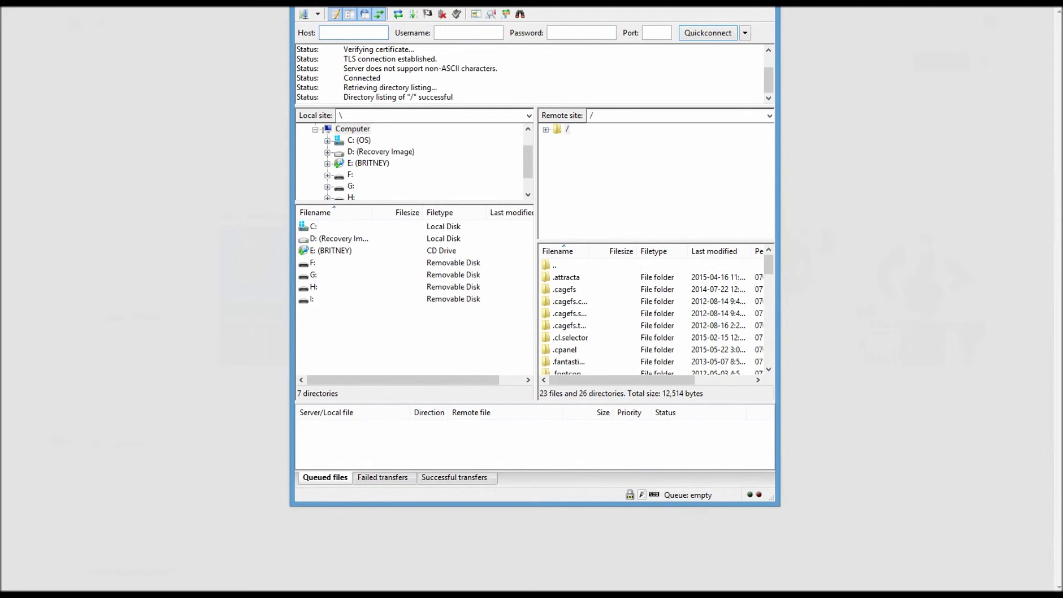
{"action": "left_click_drag", "start_coordinate": [535, 6], "coordinate": [401, 40]}
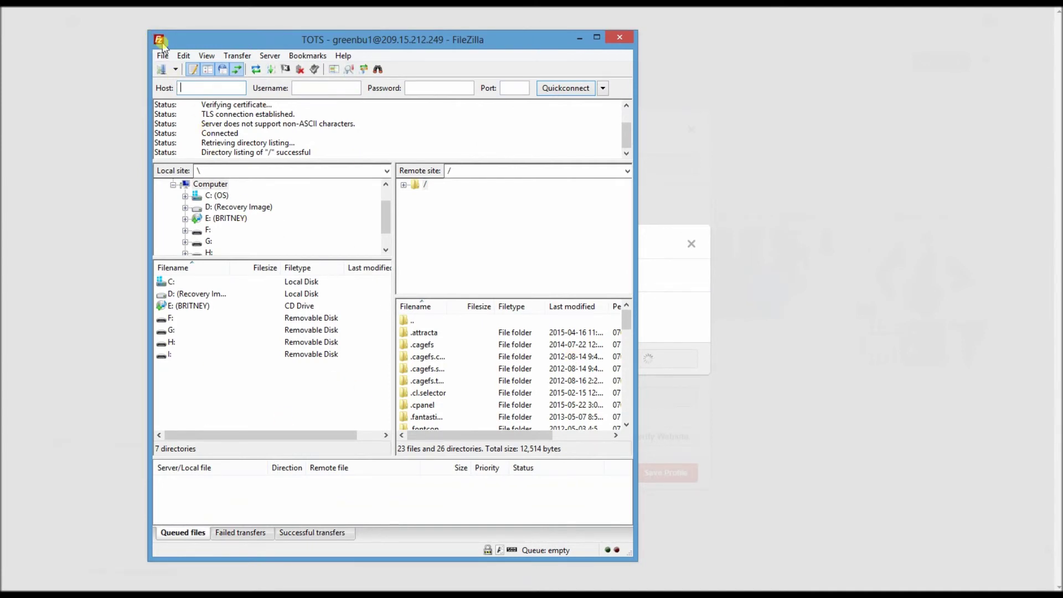
{"action": "left_click", "coordinate": [701, 143]}
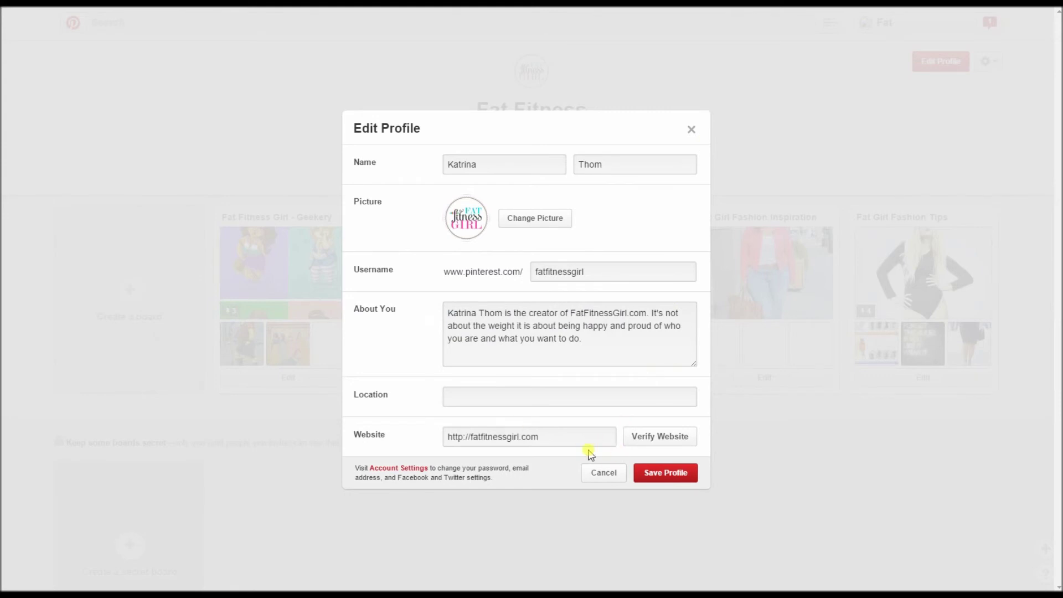
Save the Pinterest profile with the new logo, bio and fatfitnessgirl.com website
{"action": "left_click", "coordinate": [680, 472]}
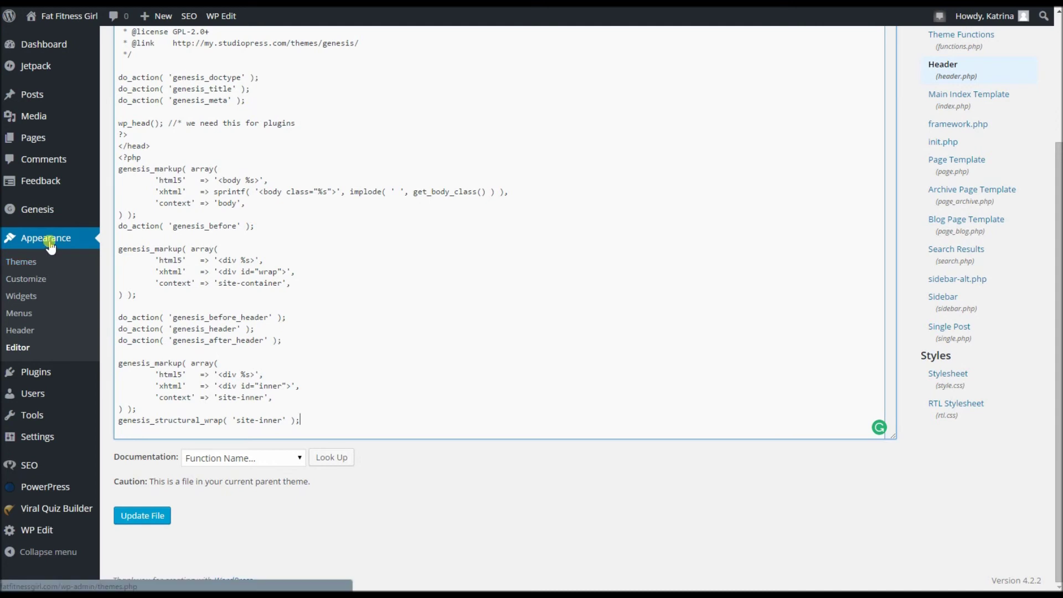
Delete the domain-verify meta line from Genesis header scripts, keeping Google Analytics, and save
{"action": "mouse_move", "coordinate": [39, 210]}
{"action": "left_click", "coordinate": [199, 213]}
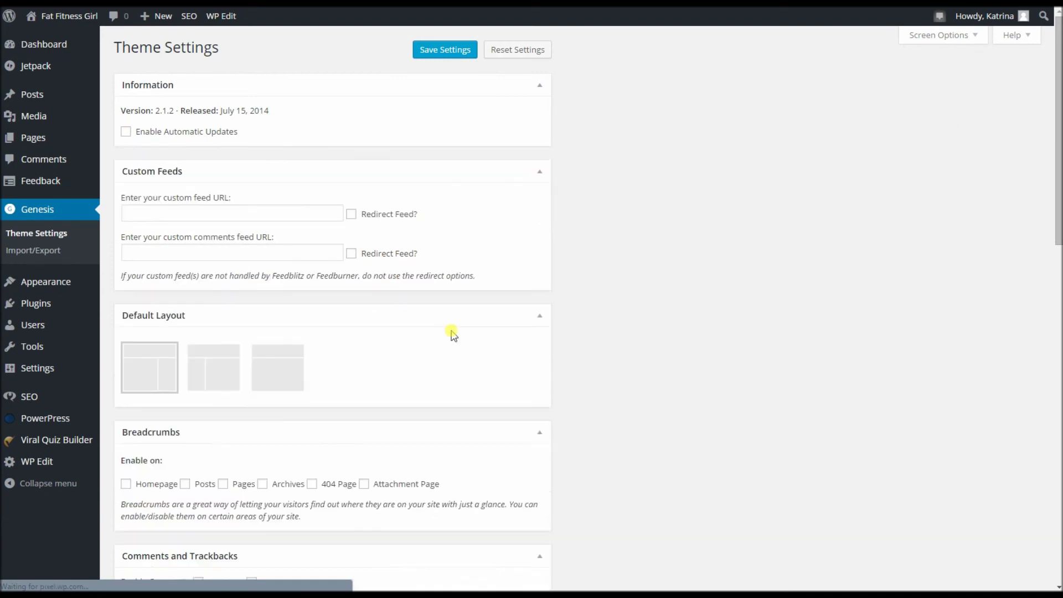
{"action": "scroll", "coordinate": [453, 335], "scroll_direction": "down", "scroll_amount": 15}
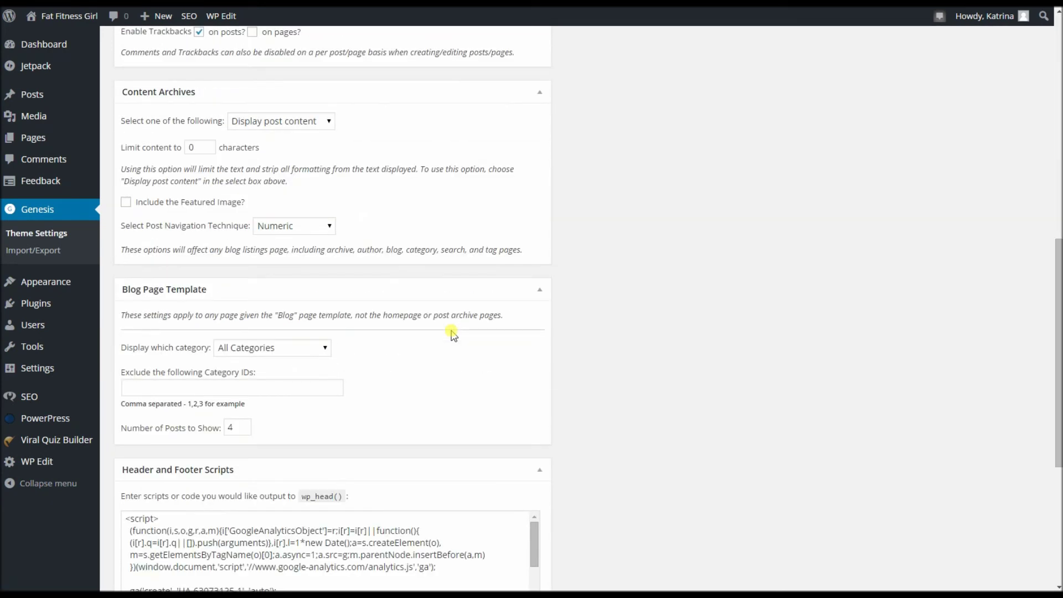
{"action": "scroll", "coordinate": [453, 331], "scroll_direction": "down", "scroll_amount": 2}
{"action": "left_click_drag", "start_coordinate": [124, 334], "coordinate": [503, 342]}
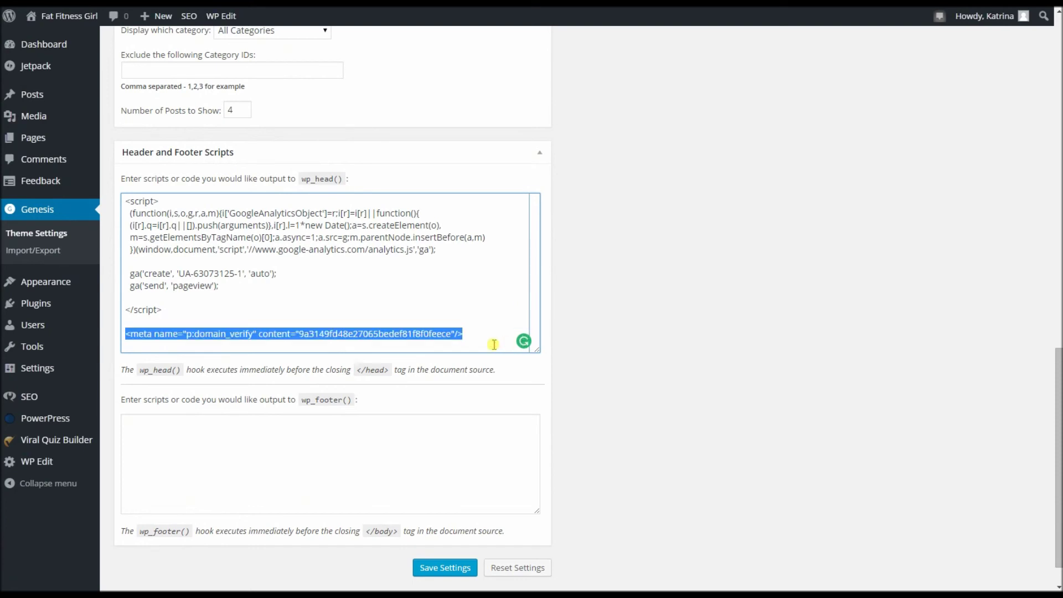
{"action": "key", "text": "BackSpace"}
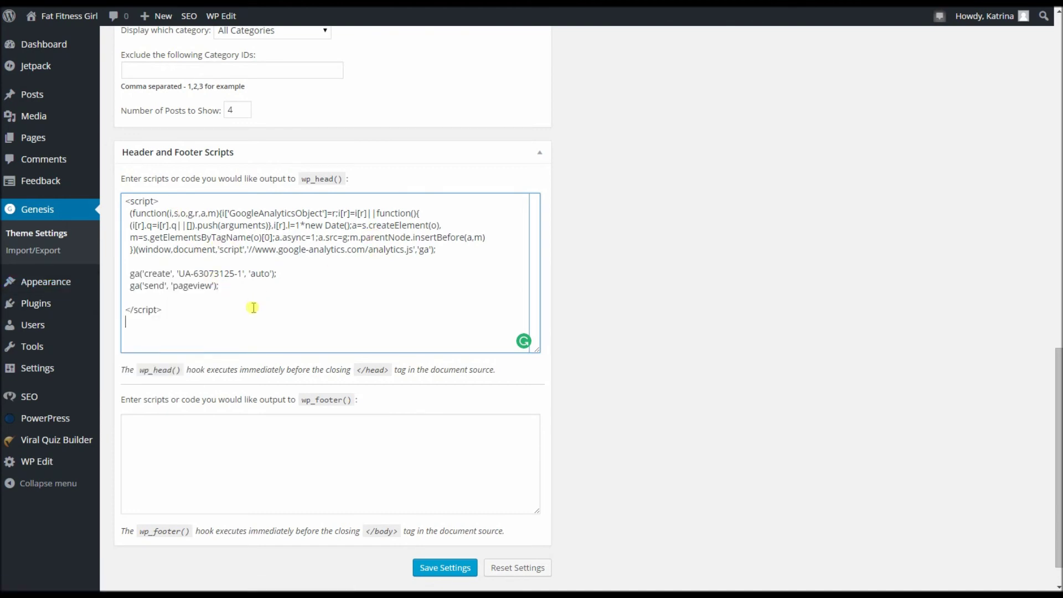
{"action": "left_click", "coordinate": [242, 325]}
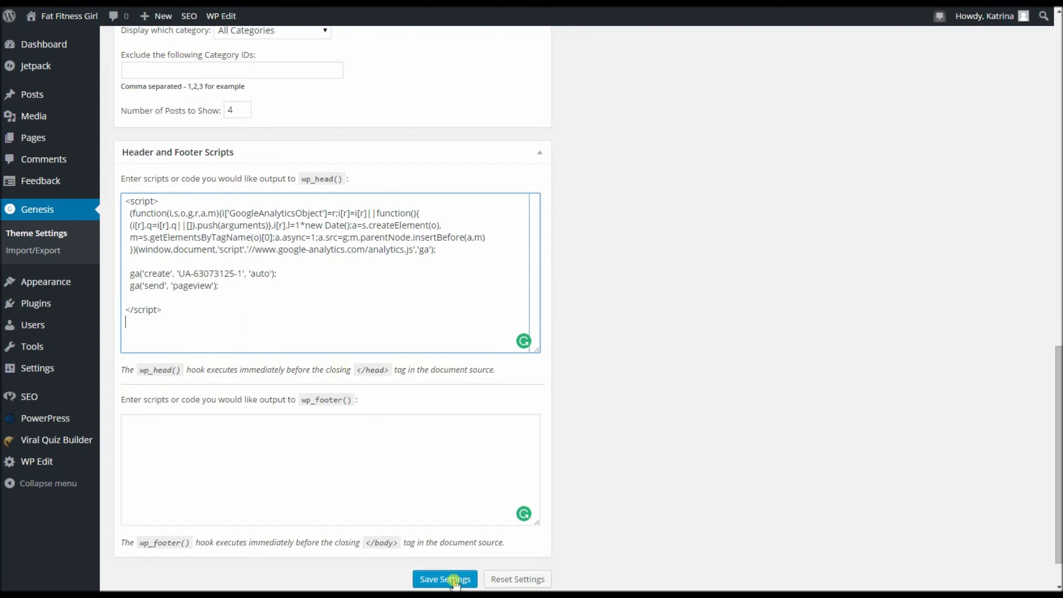
{"action": "left_click", "coordinate": [454, 582]}
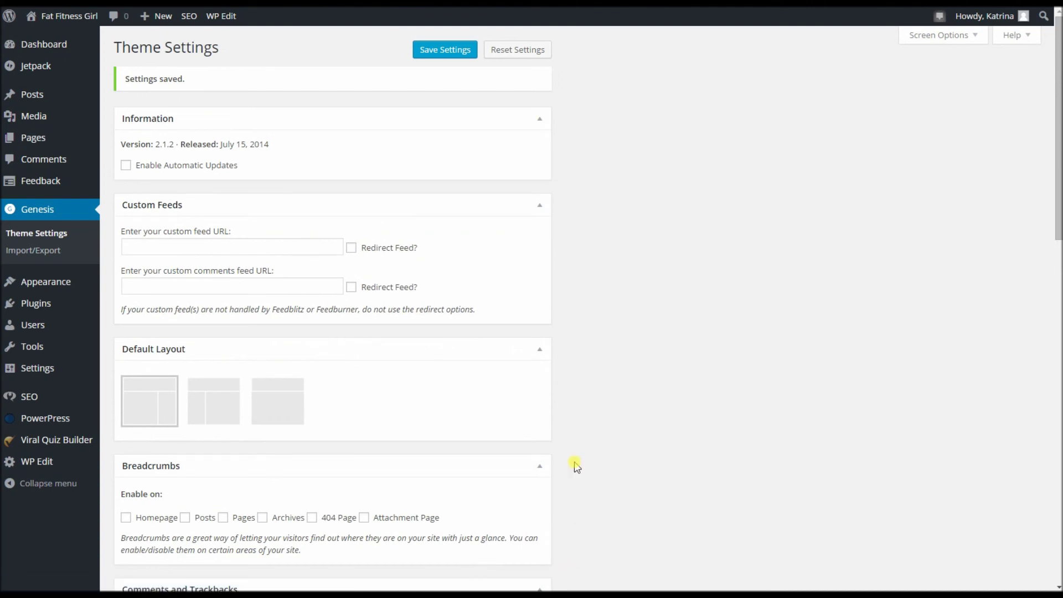
Return to the Pinterest profile to confirm fatfitnessgirl.com shows the verified check mark
{"action": "key", "text": "ctrl+Tab"}
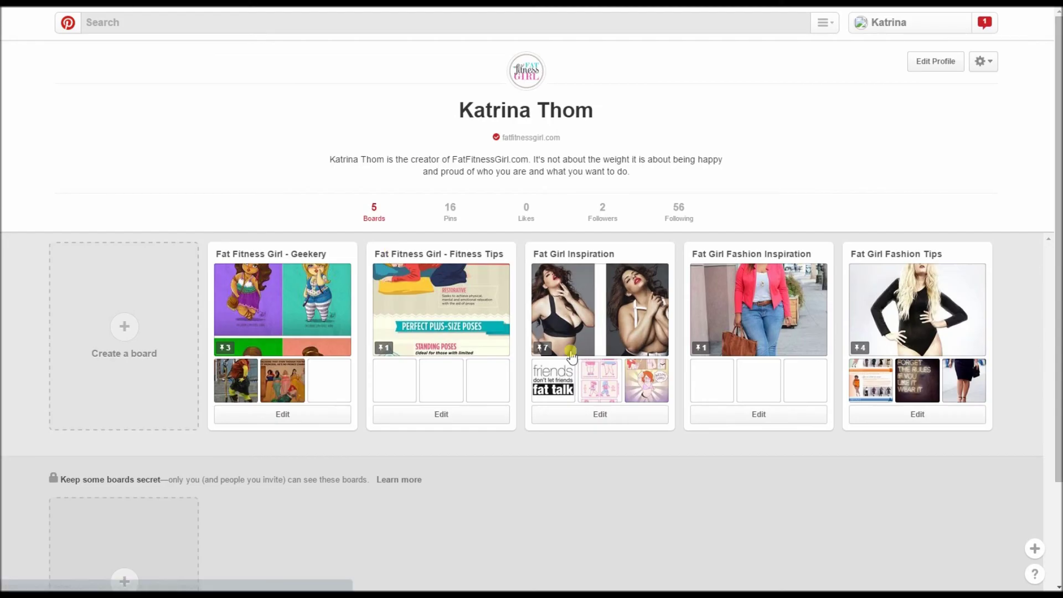